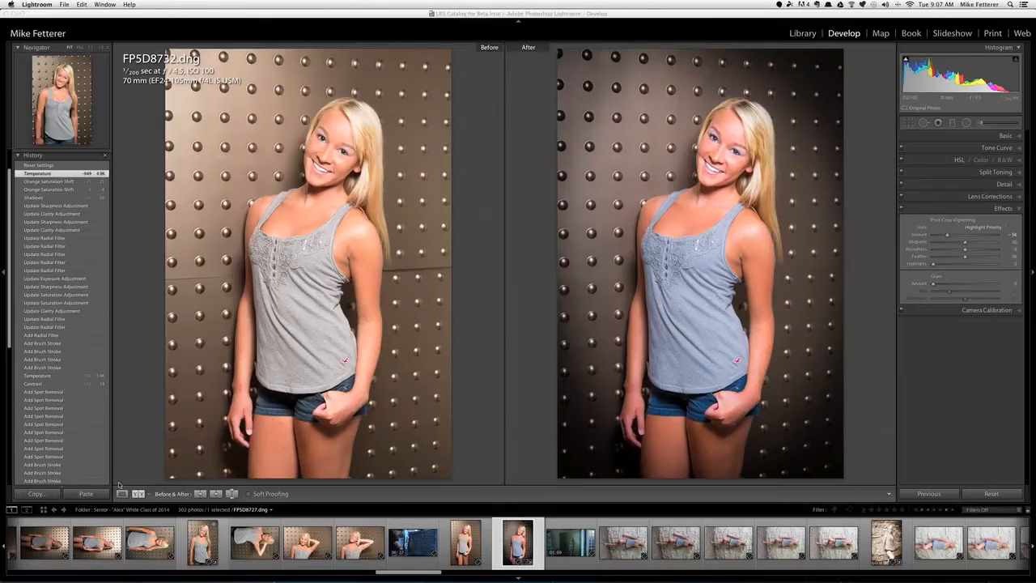
- Leave the before/after comparison for the single-photo view and revert the photo to its Reset Settings history state
{"action": "left_click", "coordinate": [121, 493]}
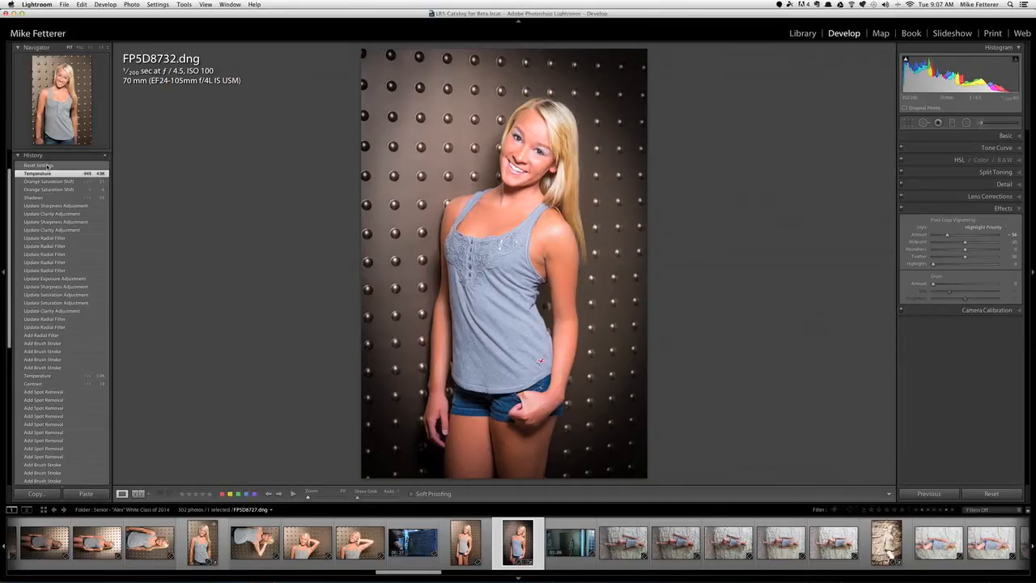
{"action": "left_click", "coordinate": [47, 165]}
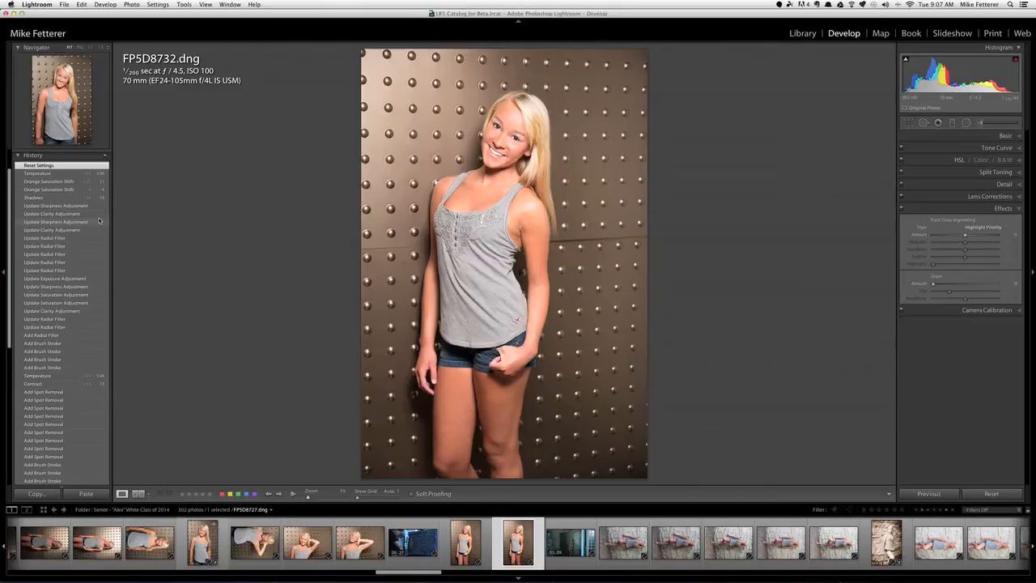
- Crop the photo tighter around the model at the same proportions, trimming the wall beside her and the lower legs
{"action": "left_click", "coordinate": [908, 123]}
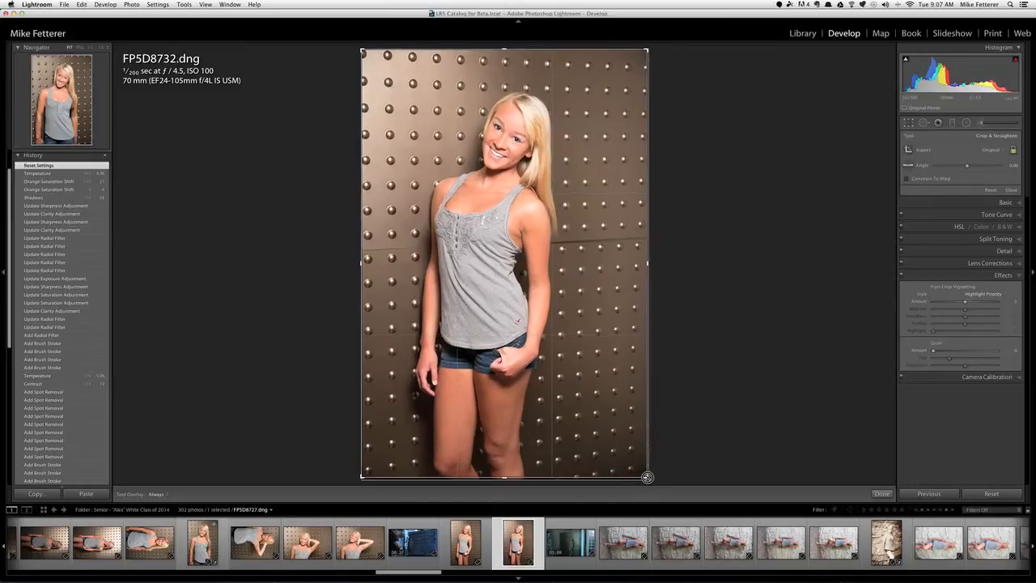
{"action": "left_click_drag", "start_coordinate": [645, 477], "coordinate": [632, 462]}
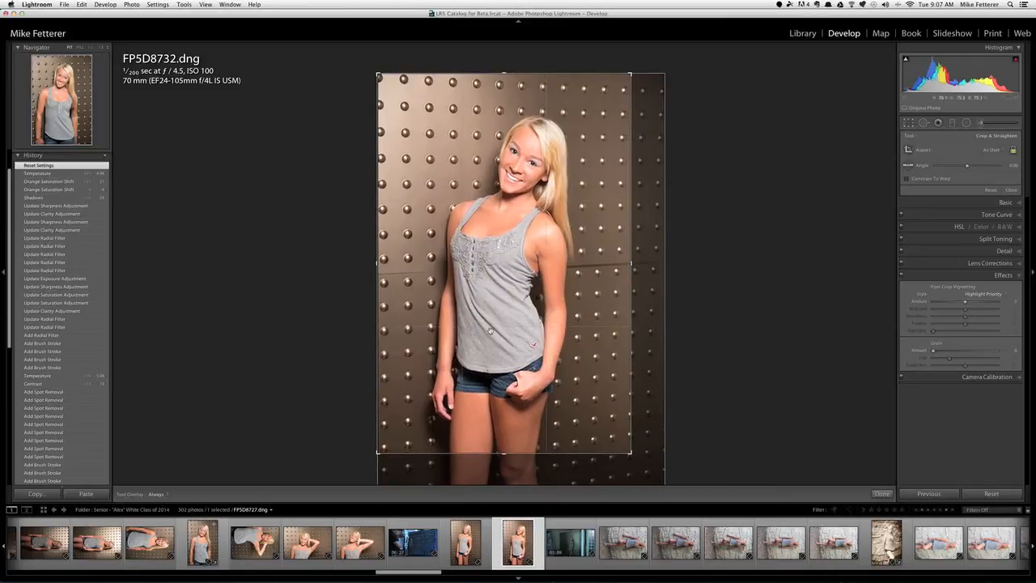
{"action": "key", "text": "Return"}
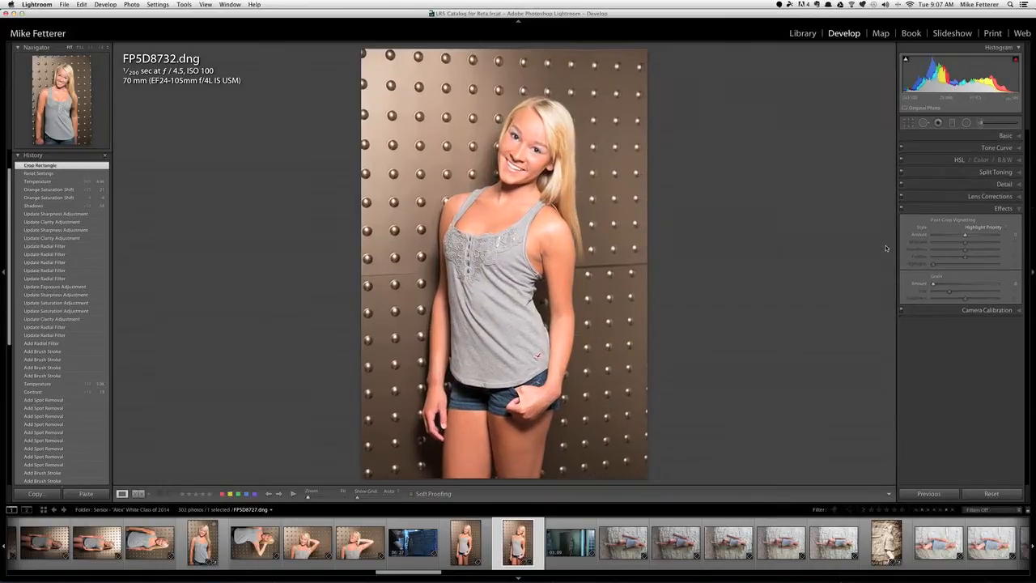
- Cool the white balance by setting the temperature to 5108, and raise the vibrance to +54
{"action": "left_click", "coordinate": [1006, 136]}
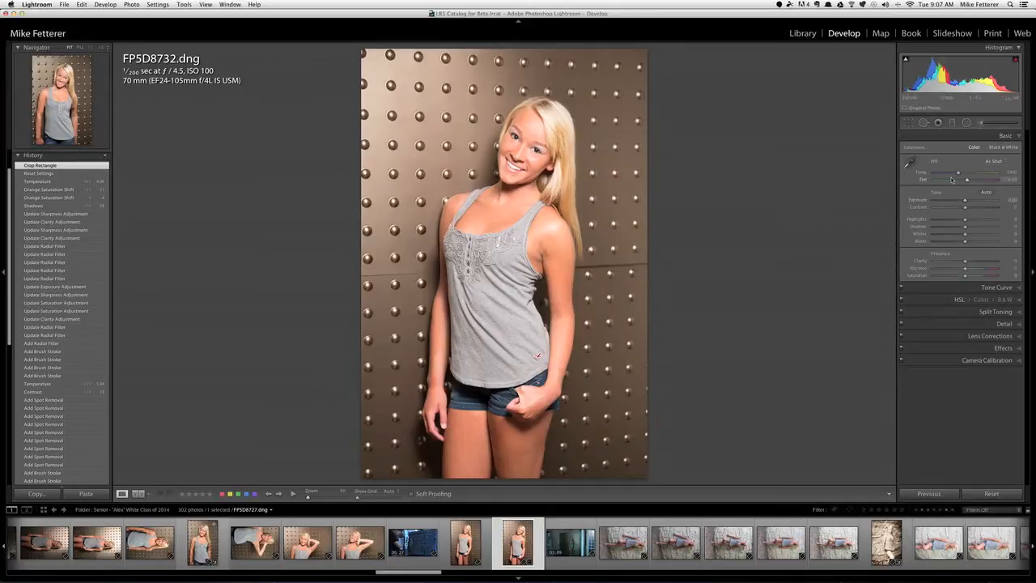
{"action": "left_click", "coordinate": [958, 174]}
{"action": "left_click_drag", "start_coordinate": [958, 174], "coordinate": [951, 173]}
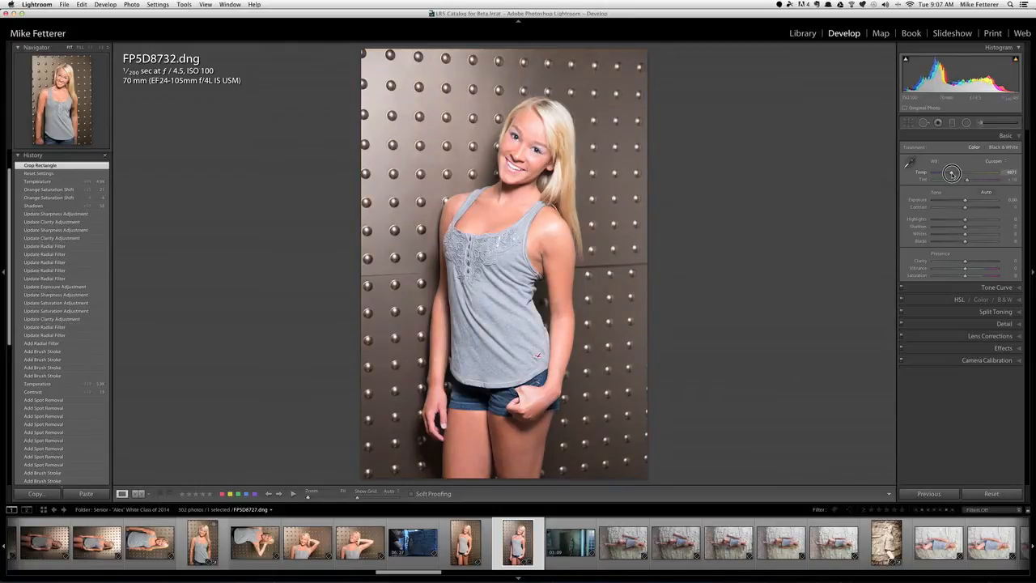
{"action": "left_click_drag", "start_coordinate": [951, 173], "coordinate": [953, 174]}
{"action": "left_click_drag", "start_coordinate": [953, 173], "coordinate": [953, 173]}
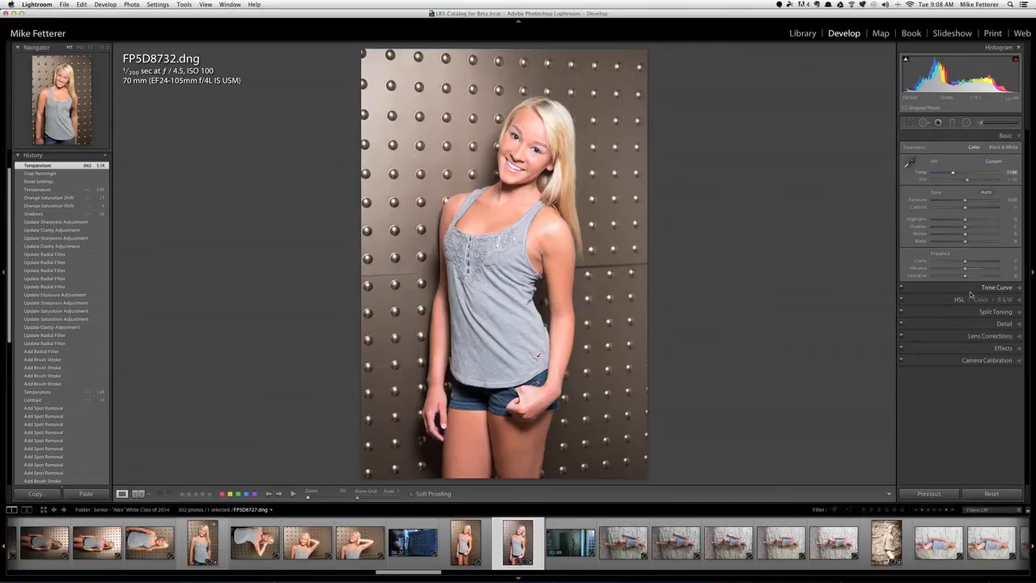
{"action": "left_click_drag", "start_coordinate": [966, 269], "coordinate": [982, 270]}
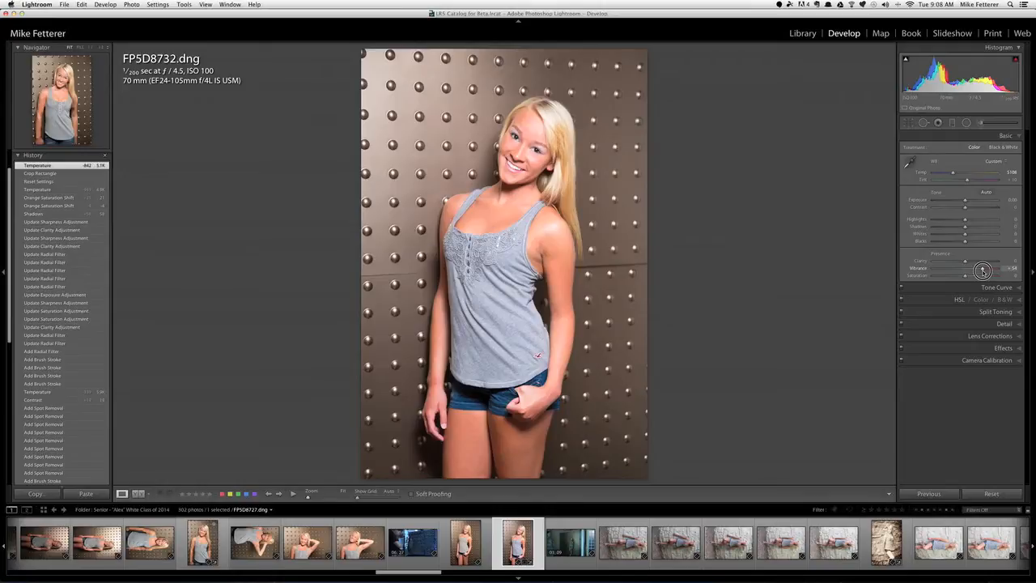
{"action": "left_click_drag", "start_coordinate": [982, 270], "coordinate": [982, 270]}
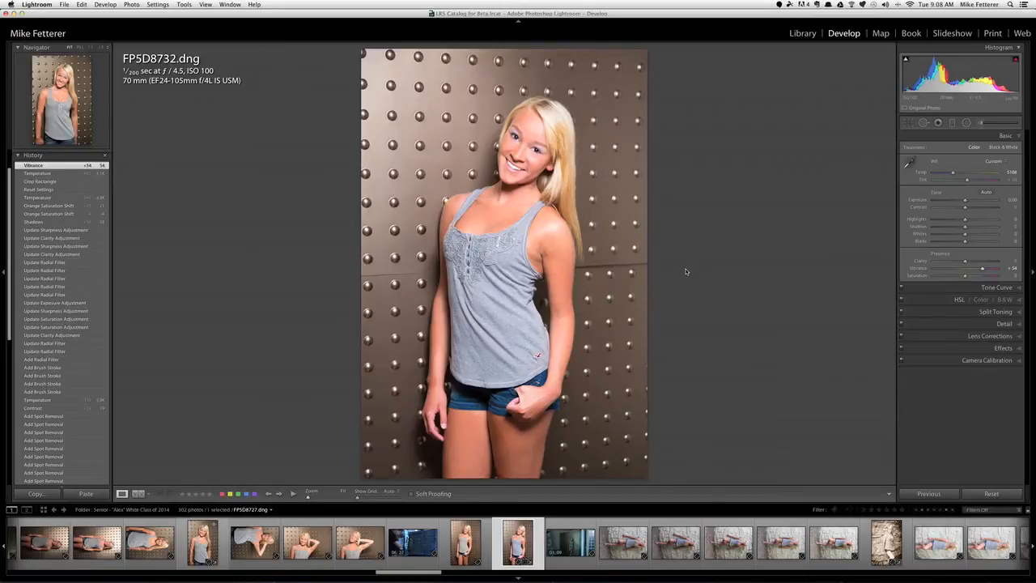
- Heal the wall seam at the photo's right edge with Spot Removal, sampling from the clean strip just above it
{"action": "left_click", "coordinate": [923, 124]}
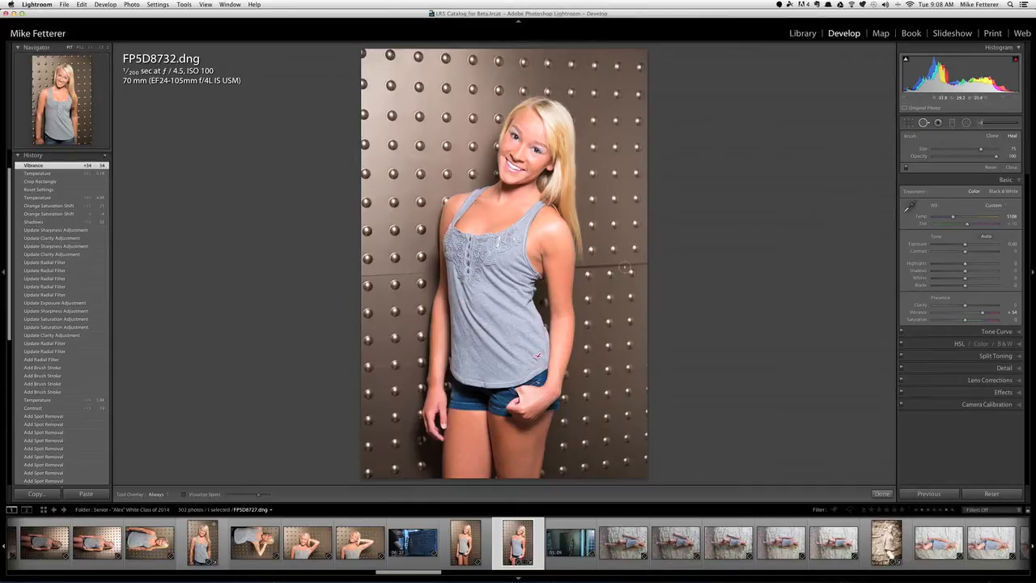
{"action": "scroll", "coordinate": [624, 265], "scroll_direction": "down", "scroll_amount": 1}
{"action": "left_click_drag", "start_coordinate": [622, 263], "coordinate": [643, 263]}
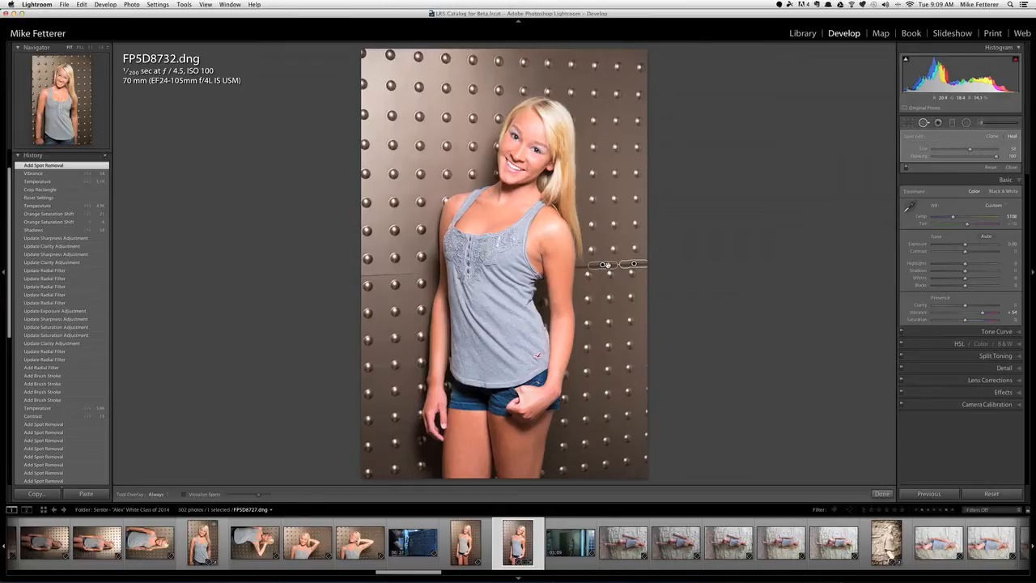
{"action": "key", "text": "Delete"}
{"action": "left_click_drag", "start_coordinate": [606, 264], "coordinate": [639, 259]}
{"action": "left_click_drag", "start_coordinate": [636, 257], "coordinate": [663, 261]}
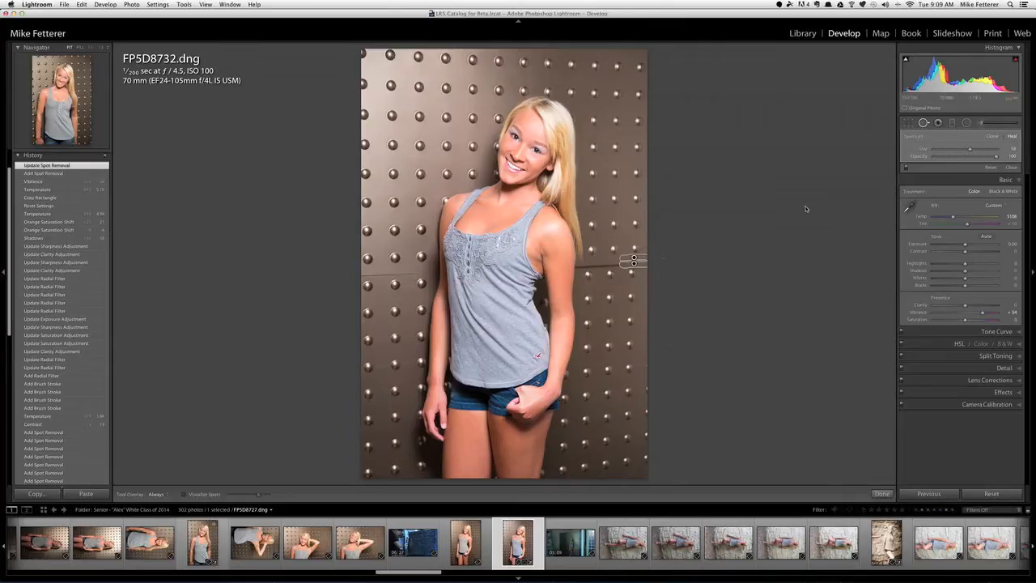
{"action": "key", "text": "q"}
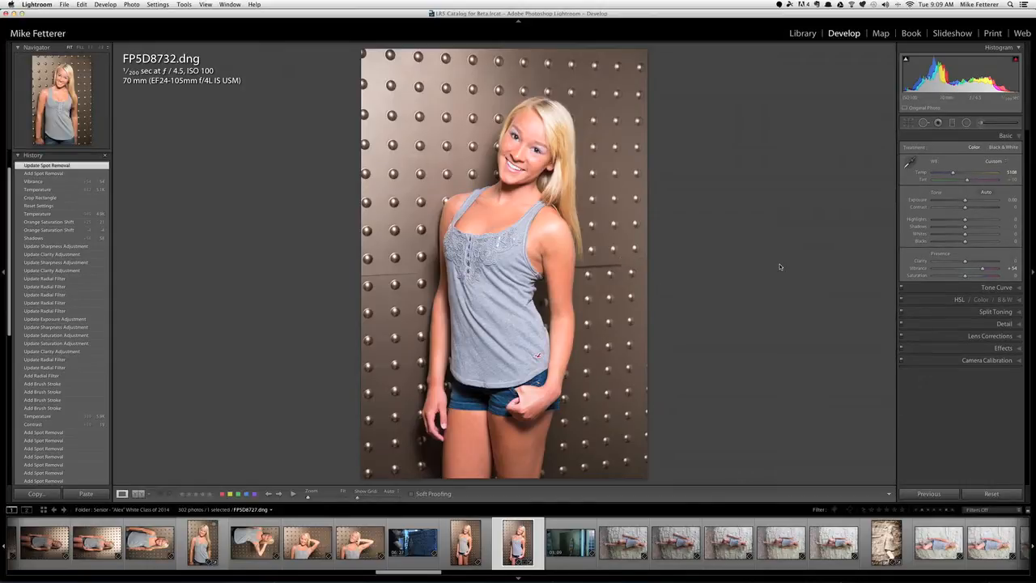
- Heal the remaining wall seam between the model's hair and the repaired right-edge section using Spot Removal
{"action": "left_click", "coordinate": [923, 123]}
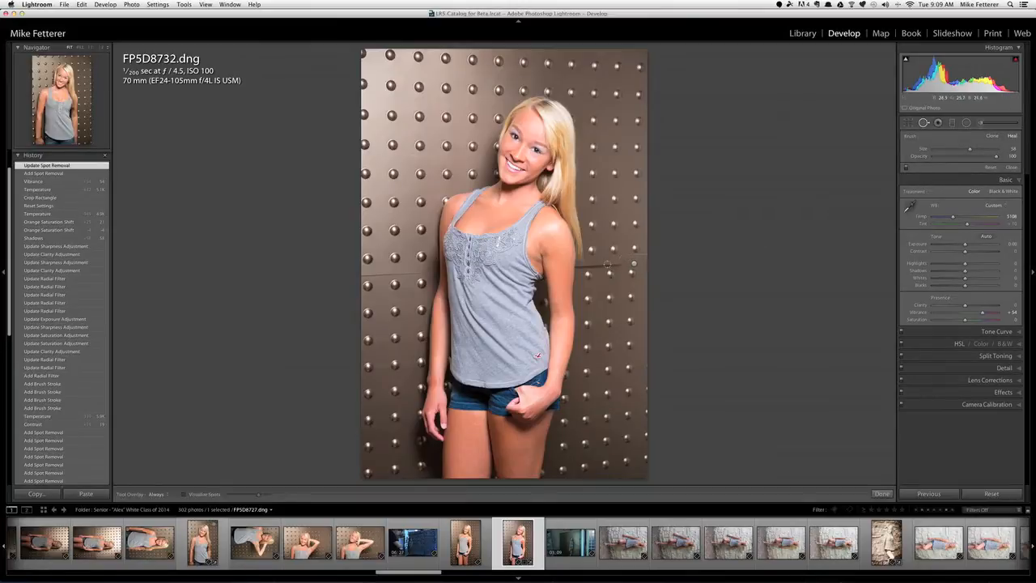
{"action": "mouse_move", "coordinate": [606, 264]}
{"action": "left_mouse_down"}
{"action": "mouse_move", "coordinate": [619, 265]}
{"action": "mouse_move", "coordinate": [578, 266]}
{"action": "left_mouse_up"}
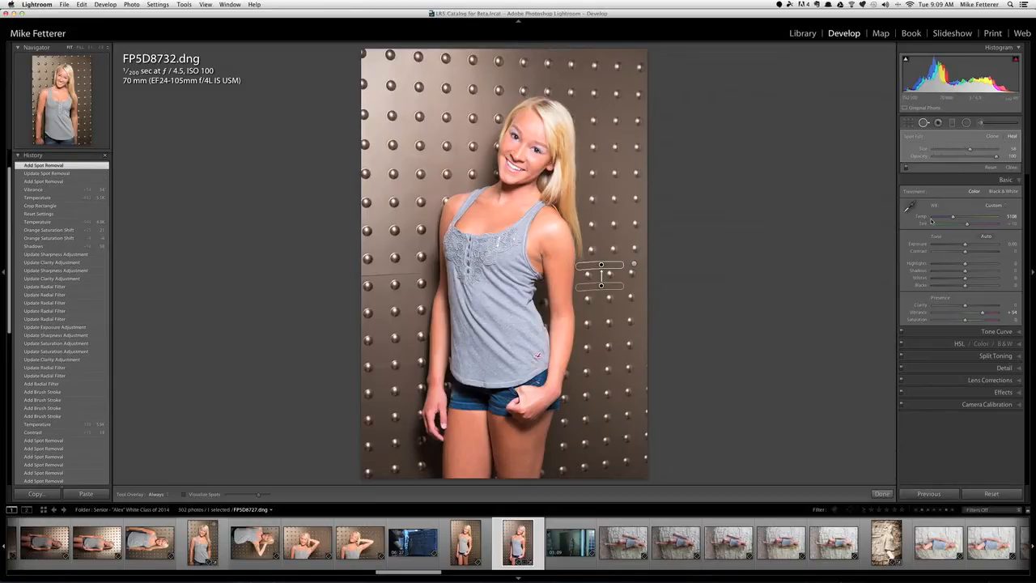
{"action": "key", "text": "q"}
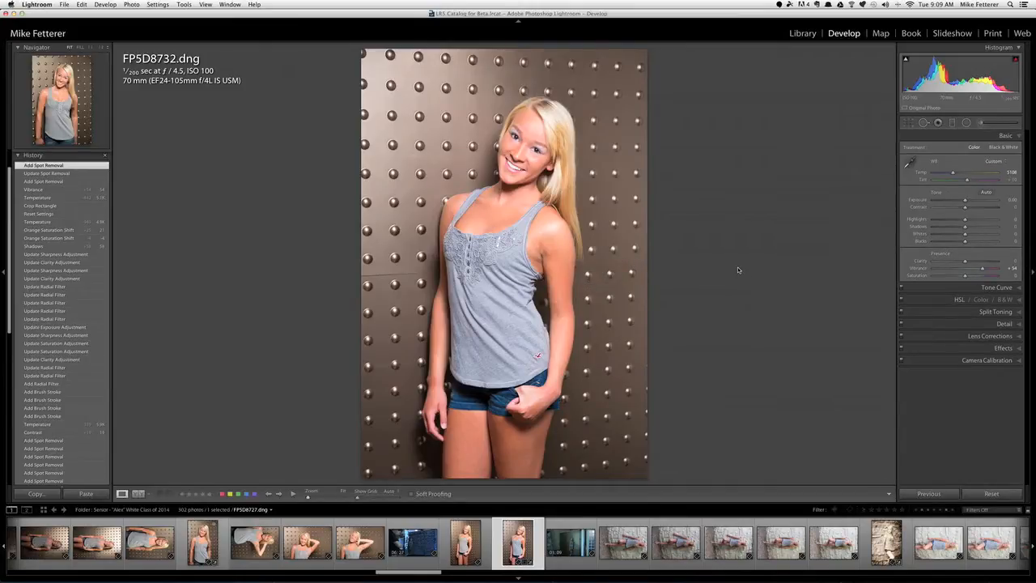
- Heal the wall seam from the photo's left edge to the model's arm, moving the sample area to just above the seam
{"action": "key", "text": "q"}
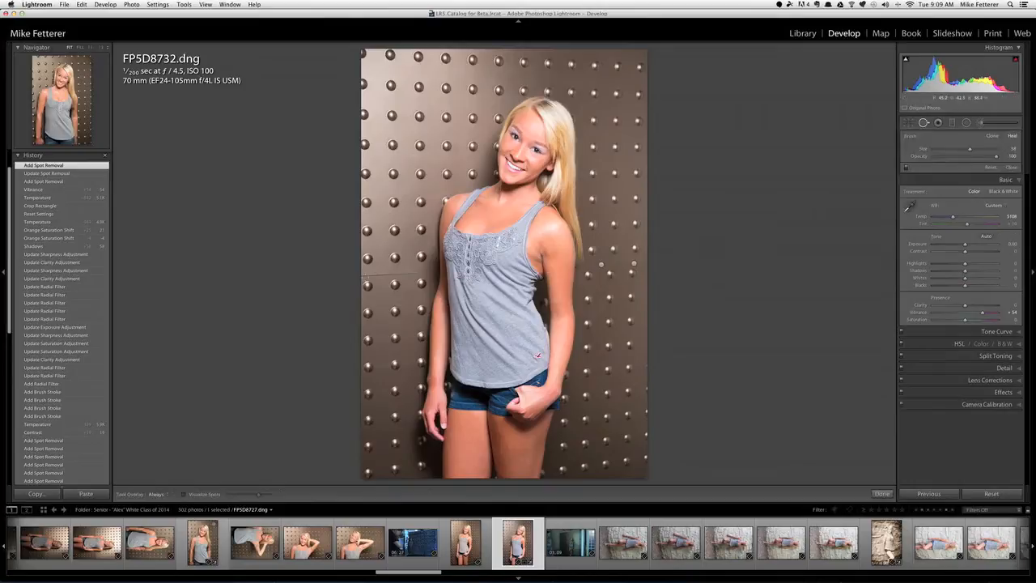
{"action": "left_click_drag", "start_coordinate": [362, 276], "coordinate": [437, 273]}
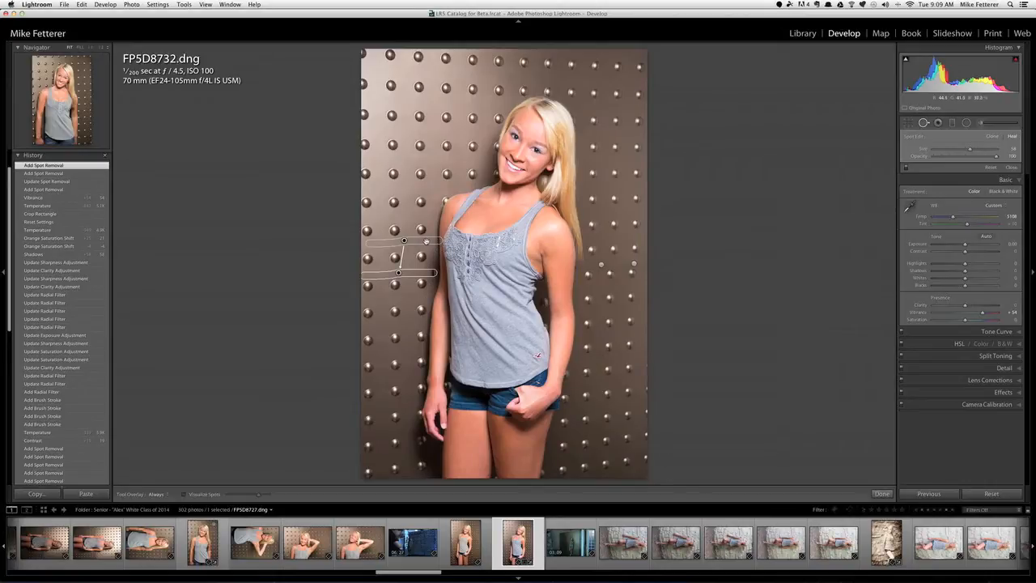
{"action": "mouse_move", "coordinate": [426, 241]}
{"action": "left_mouse_down"}
{"action": "mouse_move", "coordinate": [413, 246]}
{"action": "mouse_move", "coordinate": [413, 270]}
{"action": "left_mouse_up"}
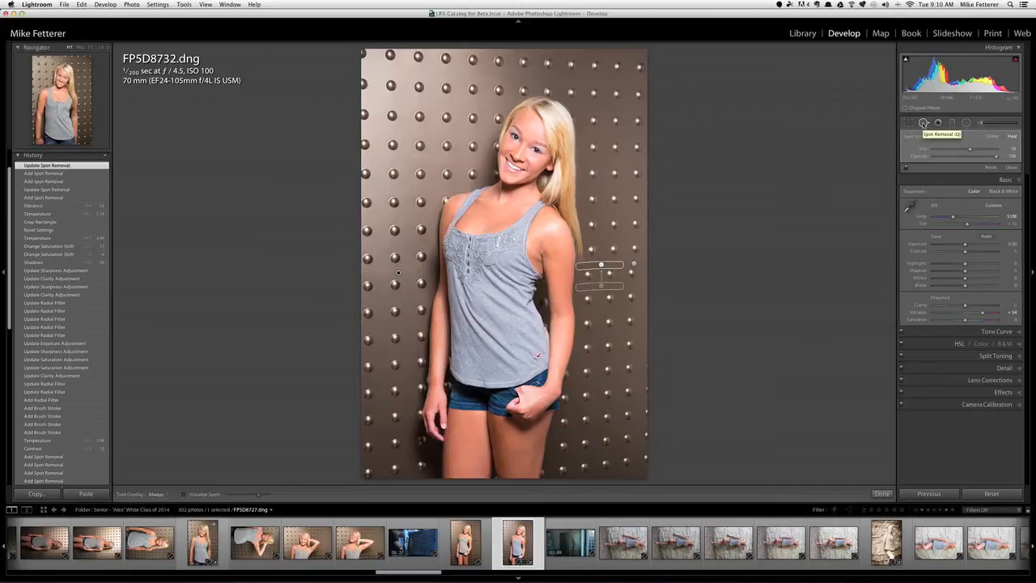
{"action": "left_click", "coordinate": [923, 122]}
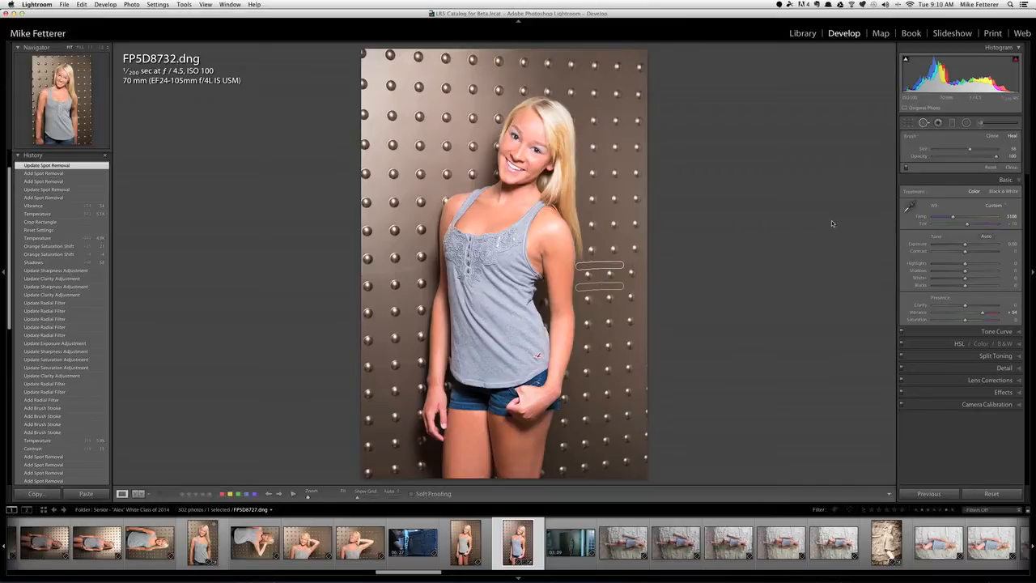
{"action": "left_click", "coordinate": [923, 123]}
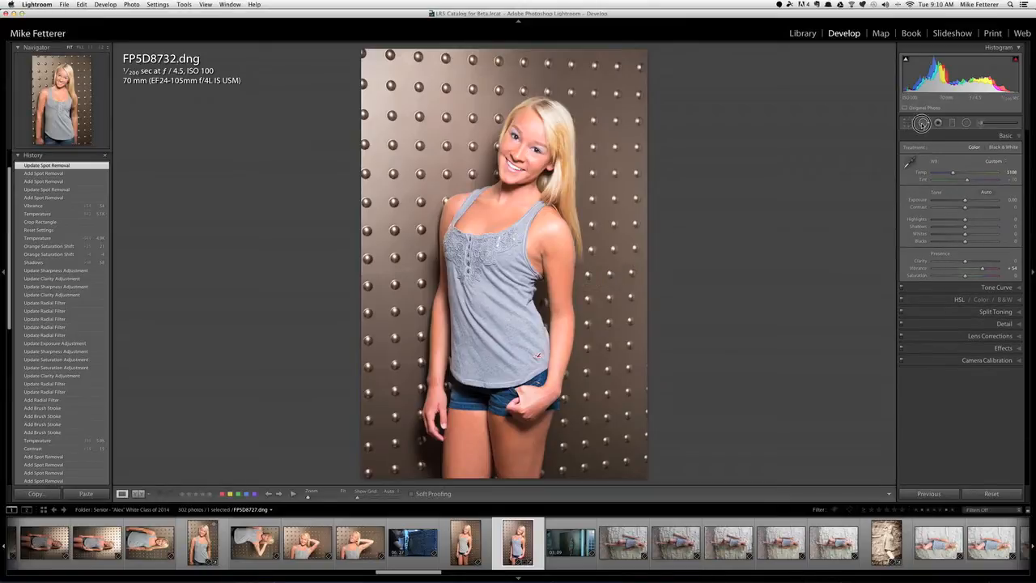
{"action": "left_click", "coordinate": [389, 268]}
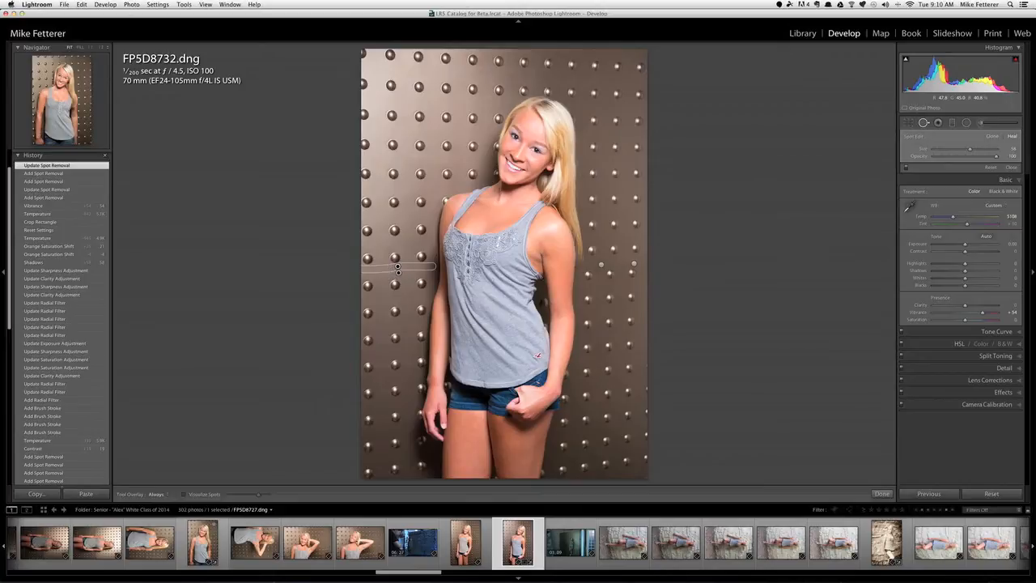
{"action": "left_click", "coordinate": [923, 123]}
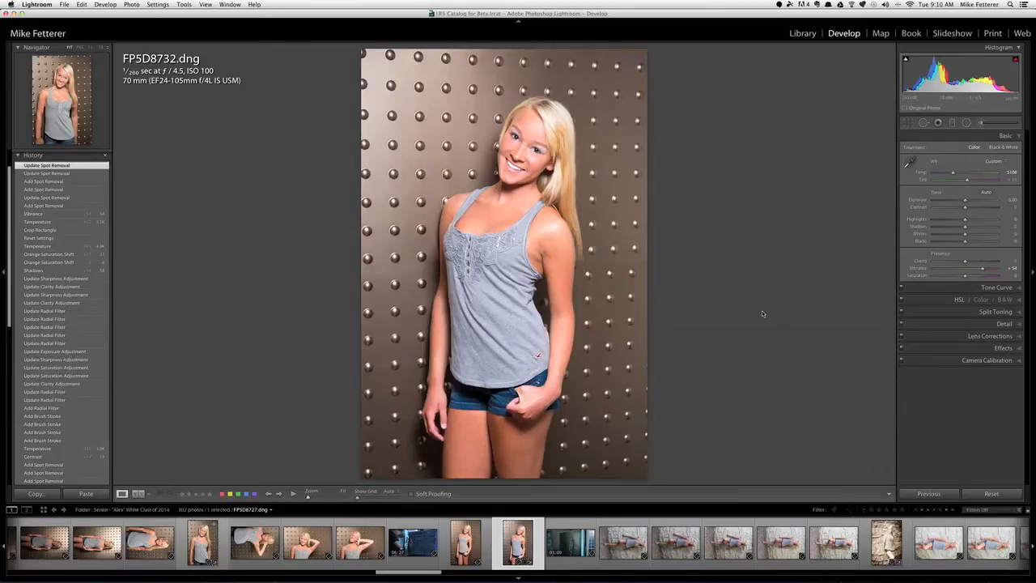
- Straighten the photo to a crop angle of -1.09 and tighten the crop slightly around the model
{"action": "left_click", "coordinate": [907, 124]}
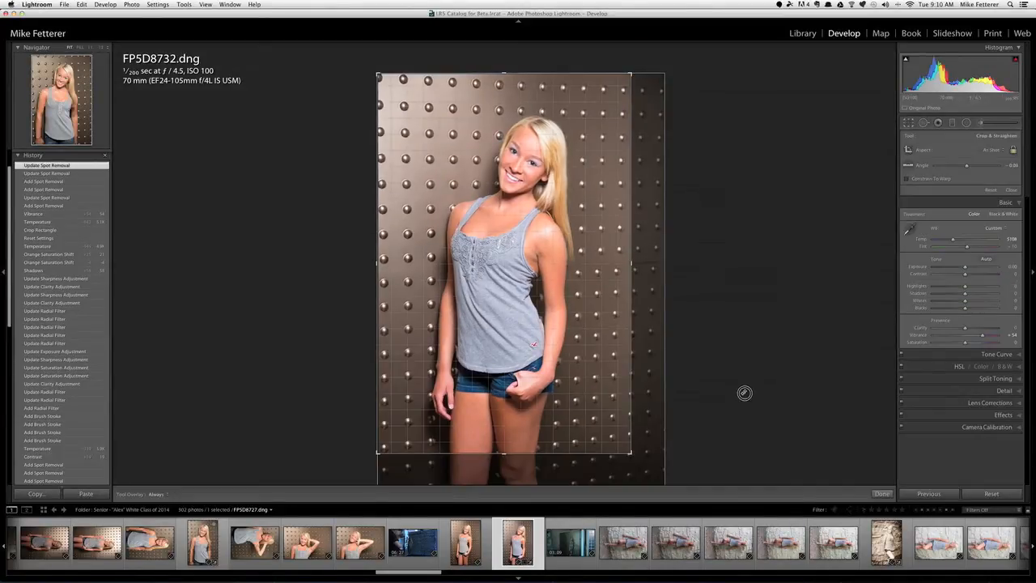
{"action": "left_click_drag", "start_coordinate": [743, 394], "coordinate": [746, 388]}
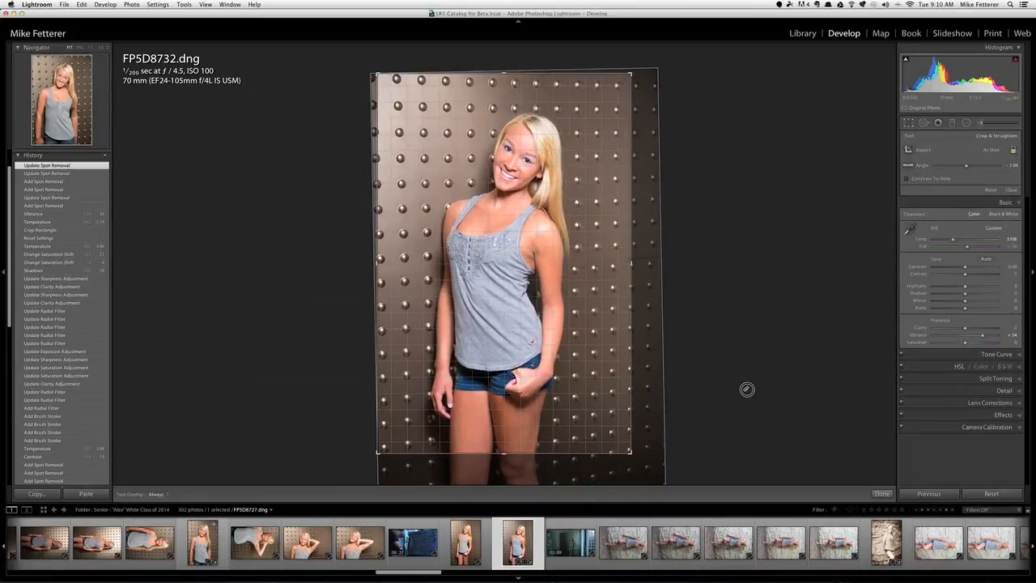
{"action": "left_click_drag", "start_coordinate": [631, 449], "coordinate": [627, 449]}
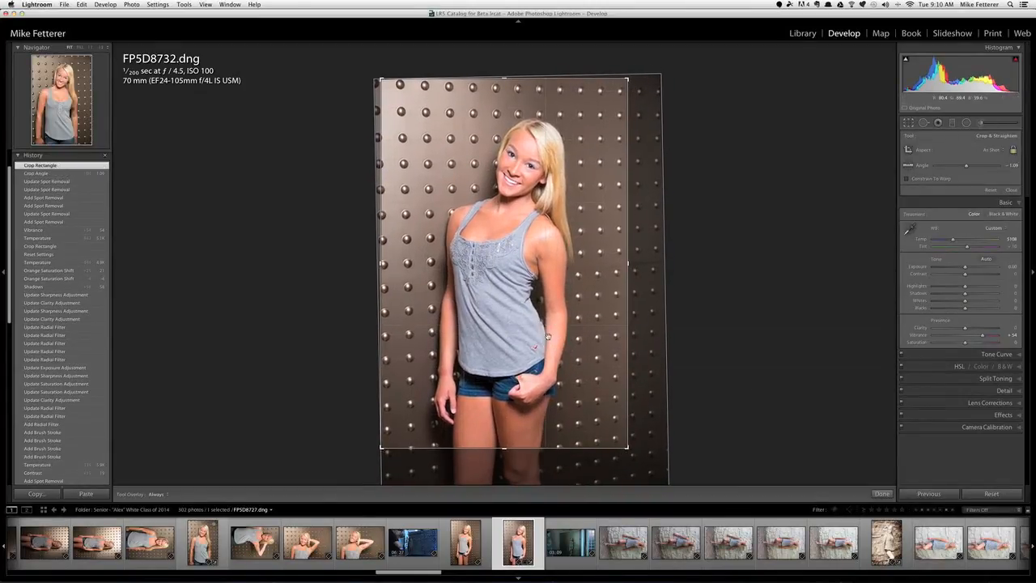
{"action": "key", "text": "Return"}
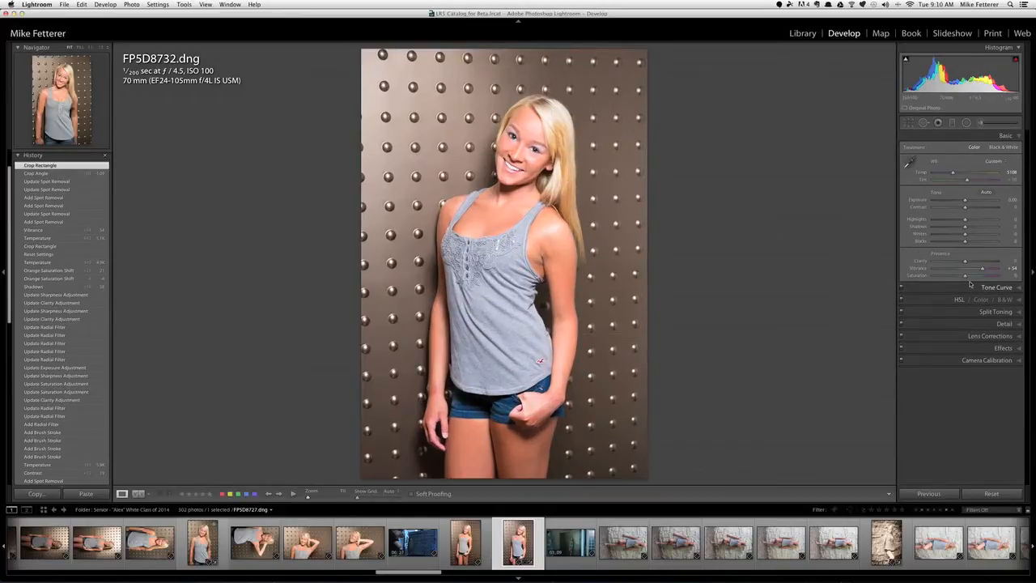
- Raise the photo's overall saturation to +8
{"action": "left_click_drag", "start_coordinate": [965, 277], "coordinate": [968, 276]}
- Heal the small skin blemishes on the model's cheeks, under the eye and on the chin using Spot Removal
{"action": "left_click", "coordinate": [528, 131]}
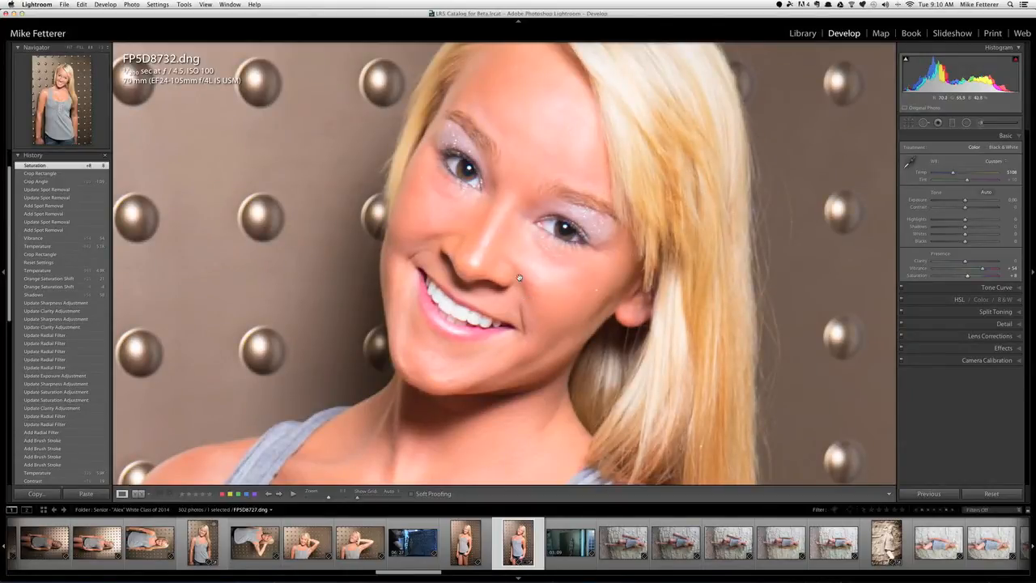
{"action": "left_click", "coordinate": [520, 275]}
{"action": "left_click_drag", "start_coordinate": [520, 275], "coordinate": [516, 313]}
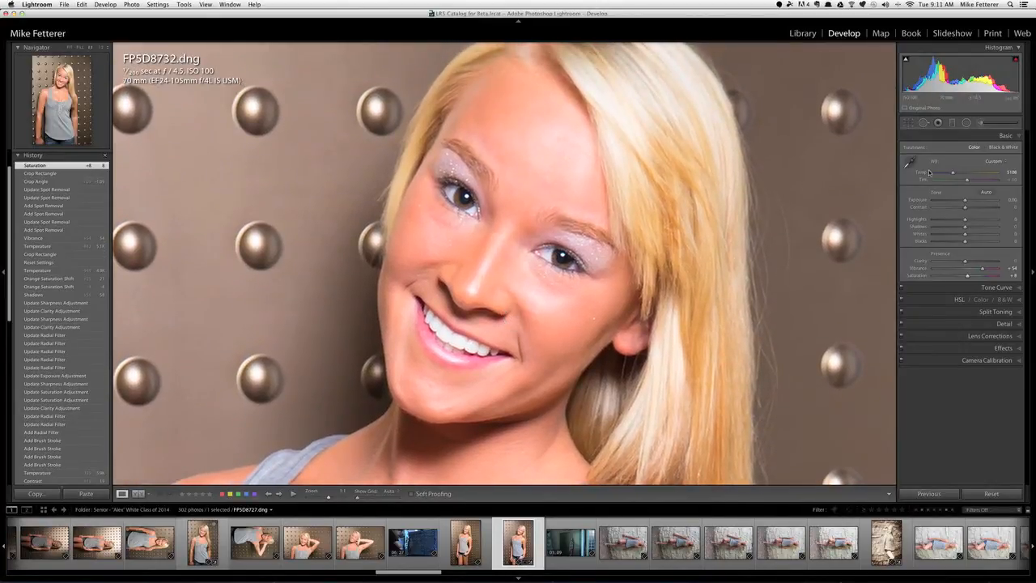
{"action": "left_click", "coordinate": [923, 123]}
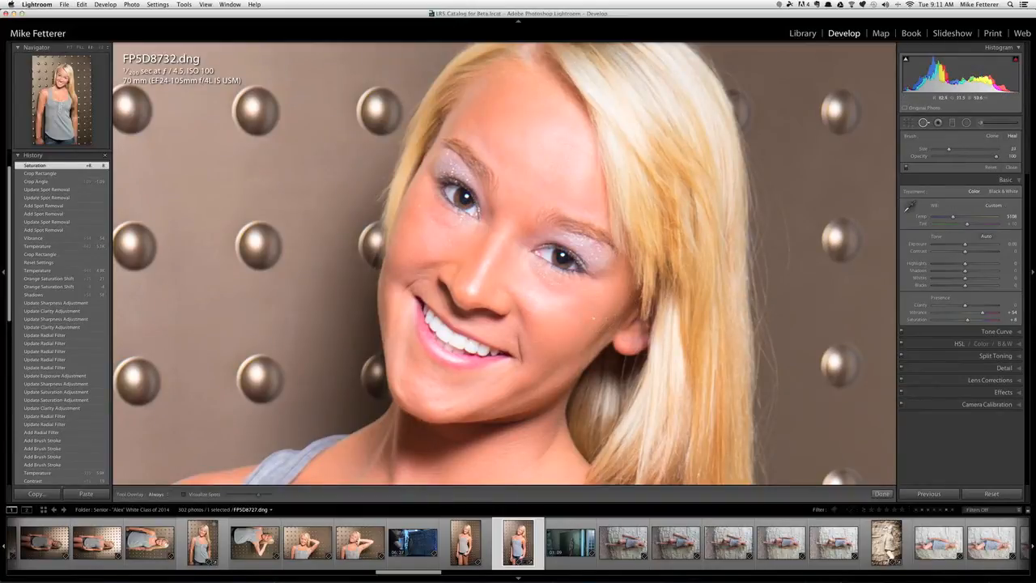
{"action": "left_click", "coordinate": [593, 318]}
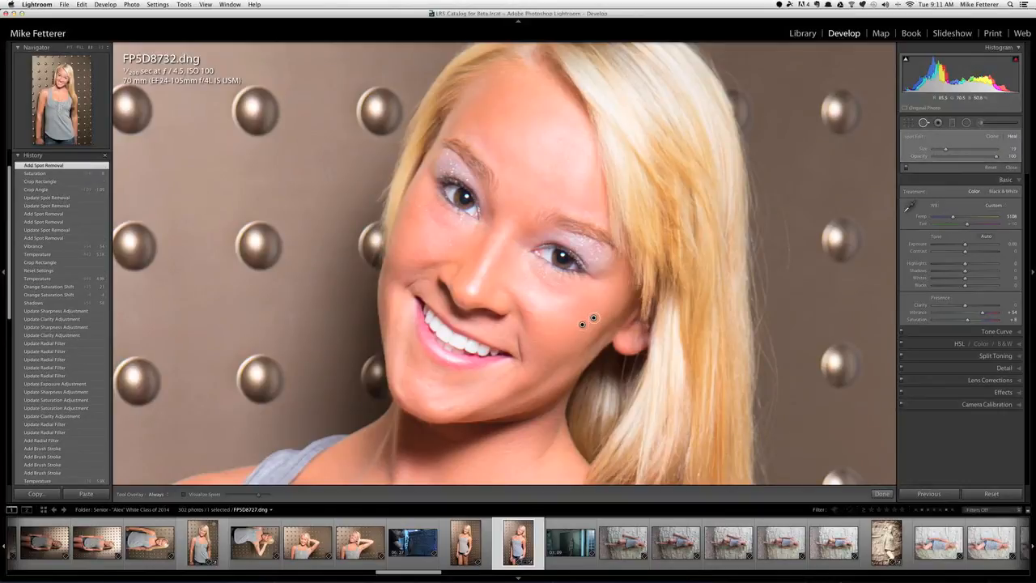
{"action": "left_click", "coordinate": [411, 234]}
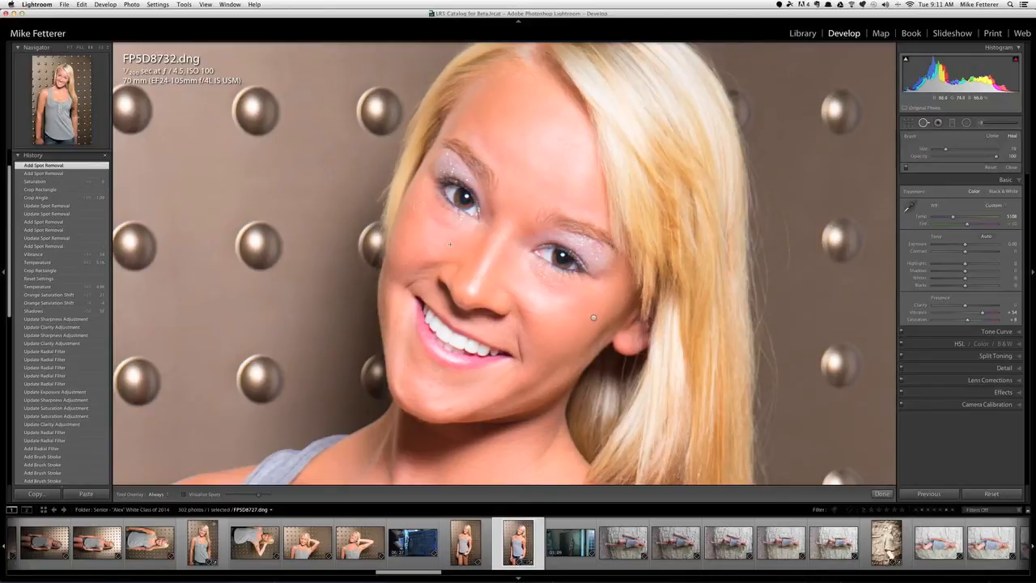
{"action": "left_click", "coordinate": [450, 244]}
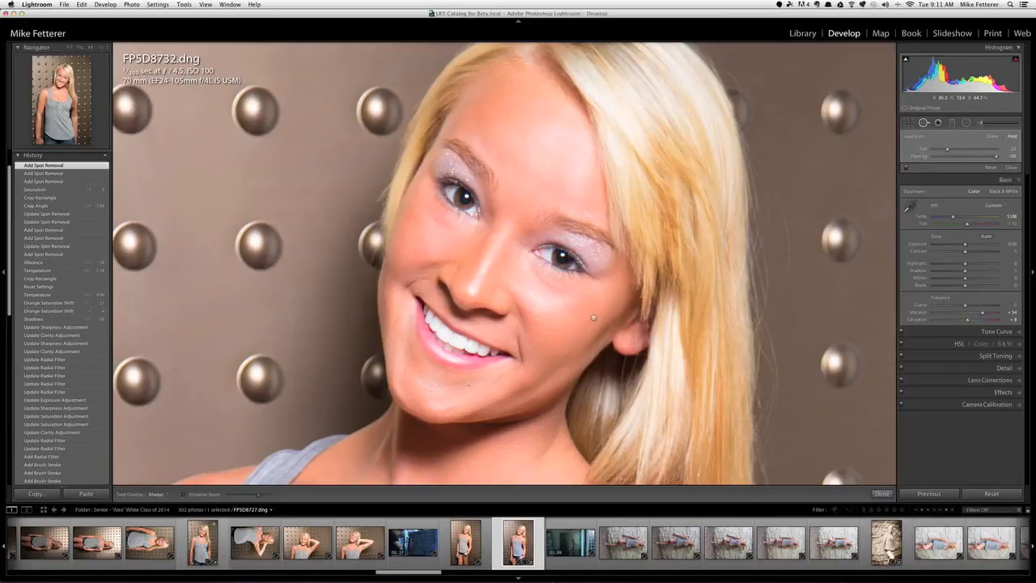
{"action": "left_click", "coordinate": [447, 392]}
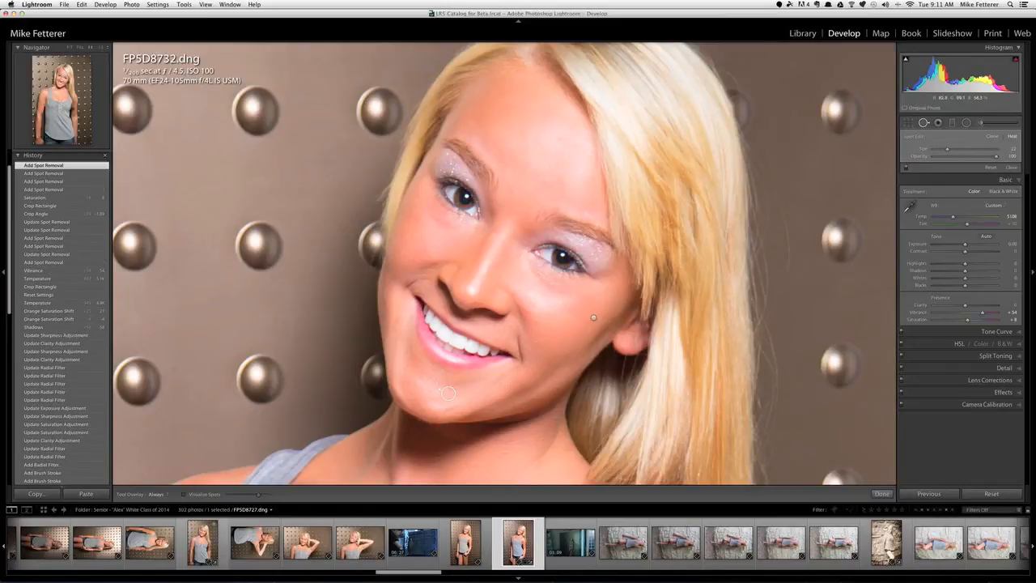
- Set up an Adjustment Brush for the face details with clarity 40, flow 66 and brush size 4.0
{"action": "left_click", "coordinate": [981, 122]}
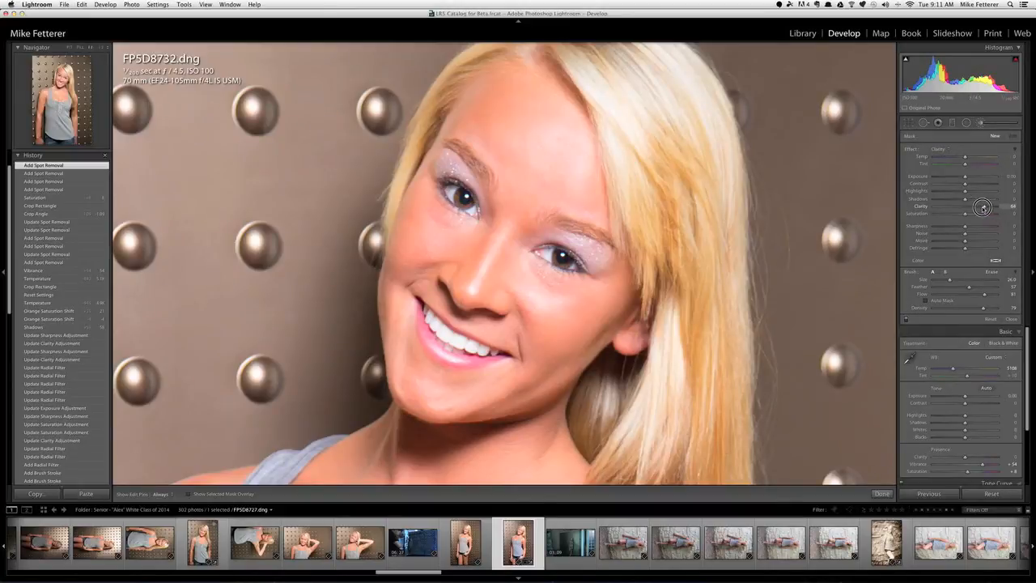
{"action": "left_click_drag", "start_coordinate": [983, 207], "coordinate": [977, 208]}
{"action": "left_click_drag", "start_coordinate": [985, 296], "coordinate": [974, 295]}
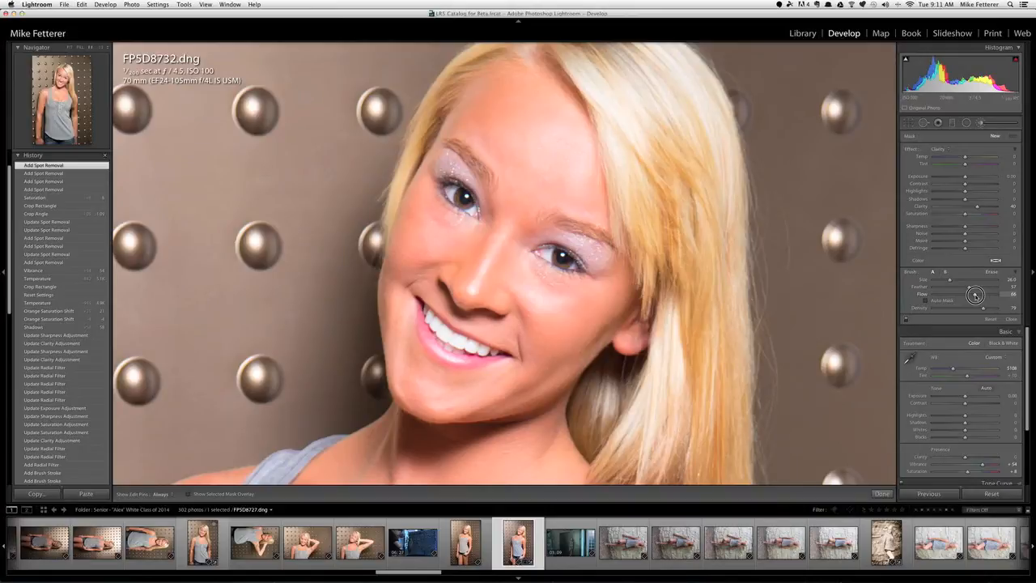
{"action": "left_click_drag", "start_coordinate": [975, 295], "coordinate": [975, 296]}
{"action": "scroll", "coordinate": [751, 273], "scroll_direction": "down", "scroll_amount": 3}
{"action": "scroll", "coordinate": [751, 274], "scroll_direction": "down", "scroll_amount": 2}
{"action": "key", "text": "h"}
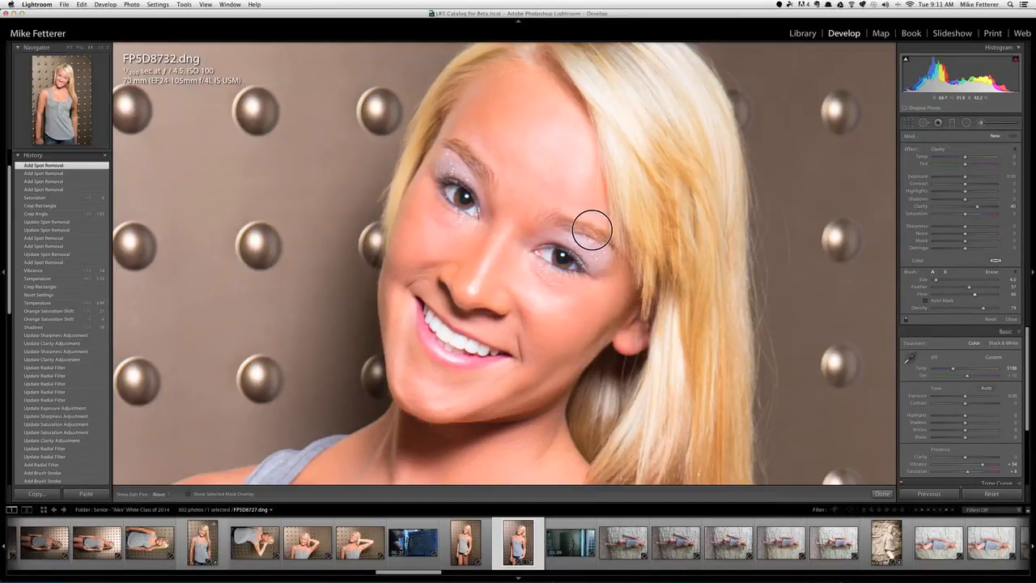
- Brush the clarity adjustment over both of the model's eyebrows
{"action": "left_click_drag", "start_coordinate": [593, 230], "coordinate": [614, 245]}
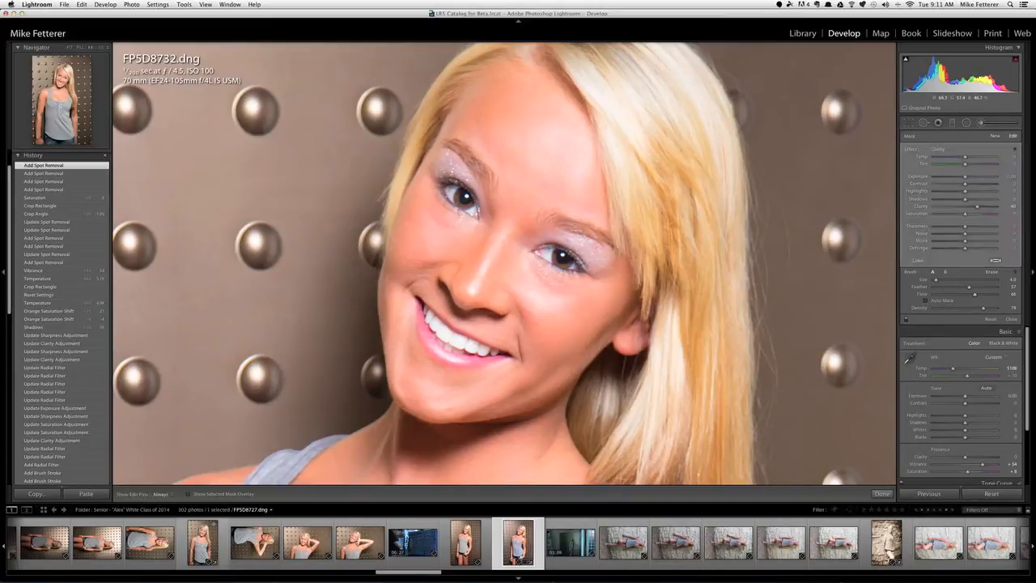
{"action": "left_click_drag", "start_coordinate": [484, 181], "coordinate": [444, 139]}
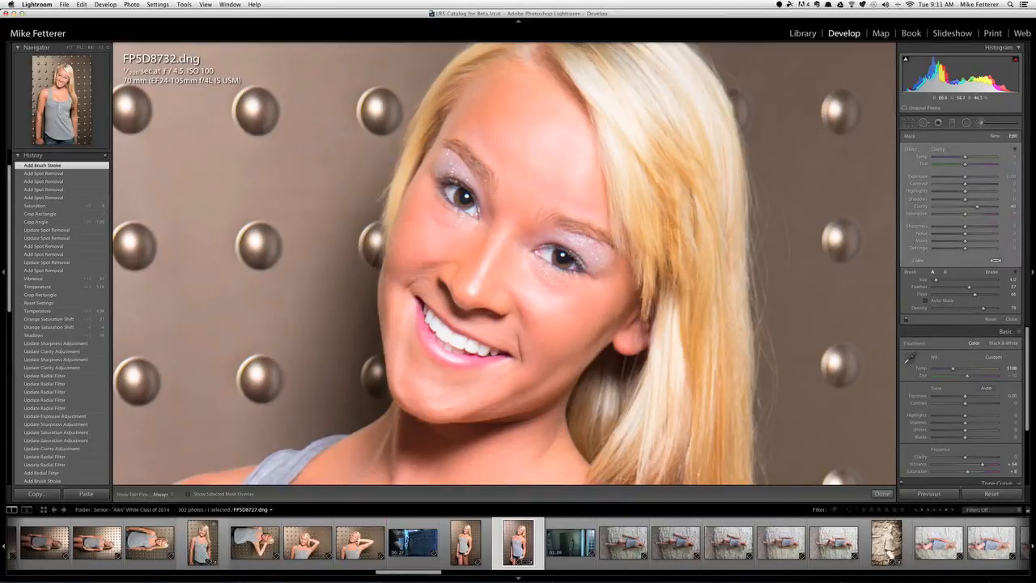
{"action": "left_click_drag", "start_coordinate": [479, 171], "coordinate": [450, 144]}
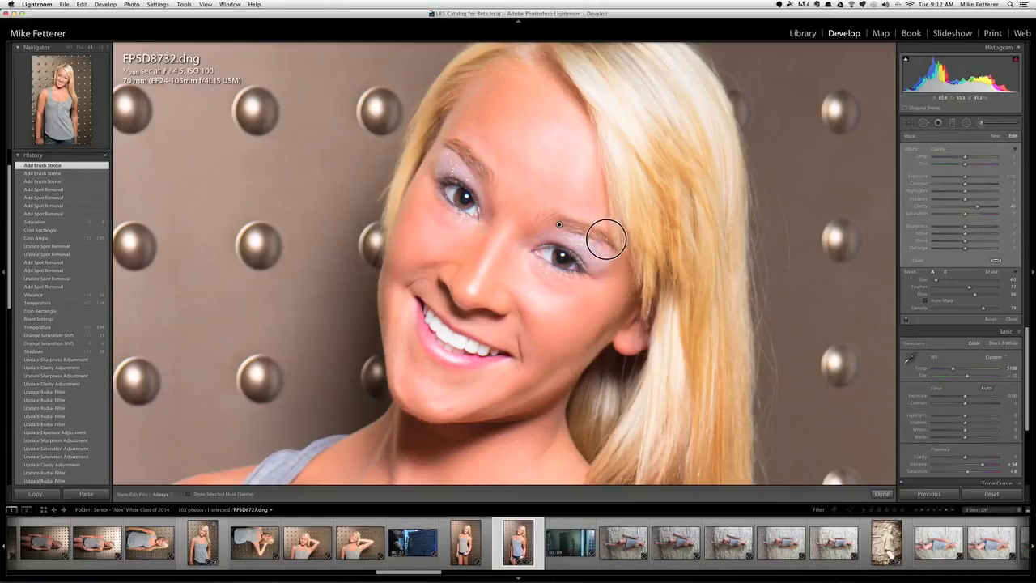
- Try an effect preset with saturation -100 on the eyebrow adjustment, and delete that brush adjustment
{"action": "left_click", "coordinate": [939, 149]}
{"action": "left_click", "coordinate": [986, 240]}
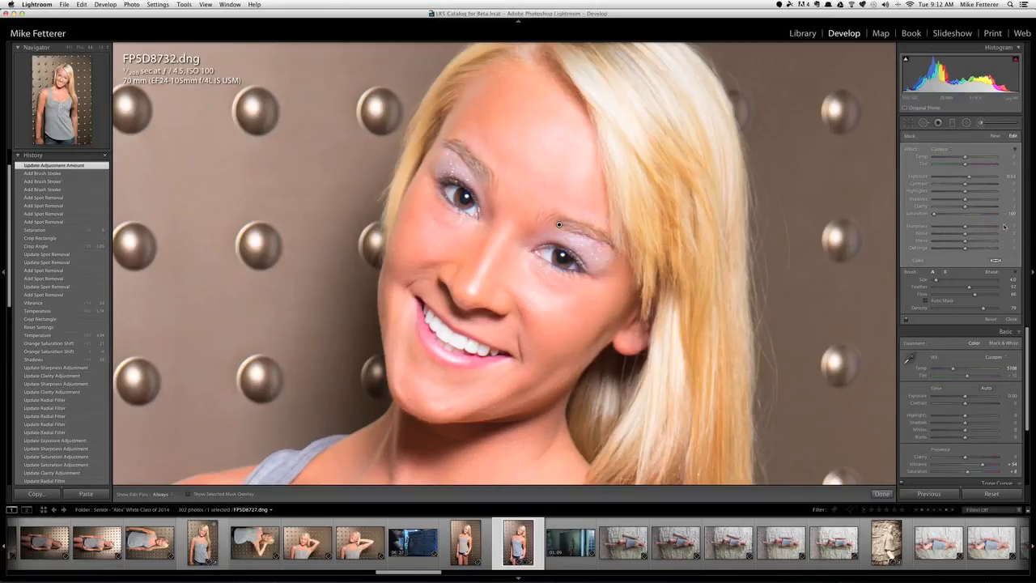
{"action": "left_click", "coordinate": [948, 154]}
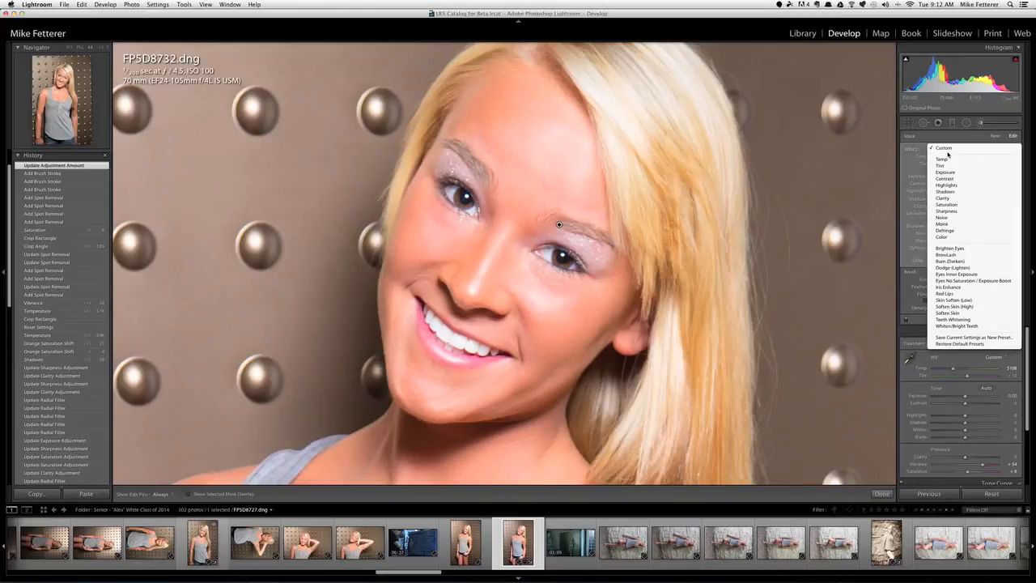
{"action": "left_click", "coordinate": [947, 150]}
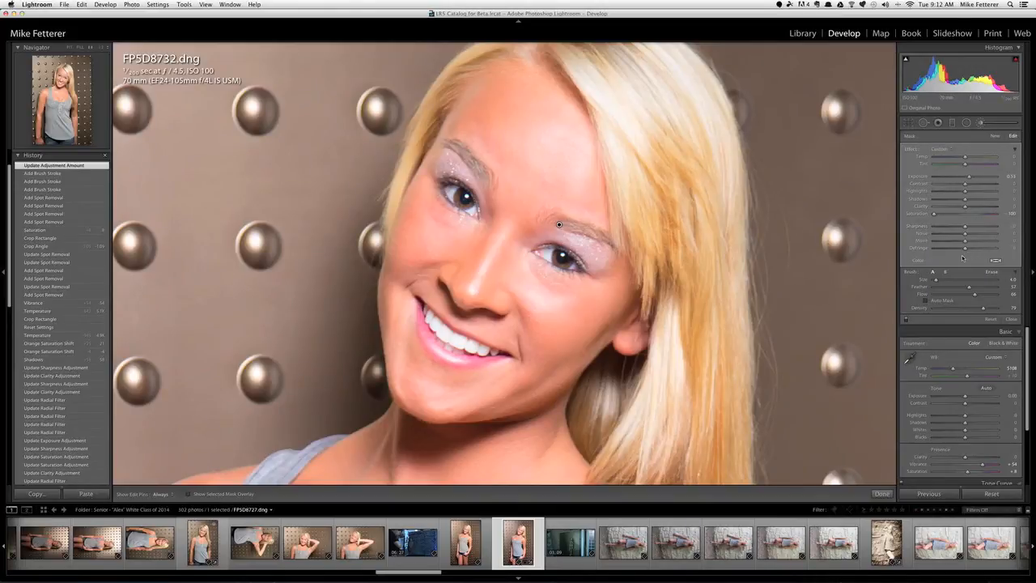
{"action": "key", "text": "Delete"}
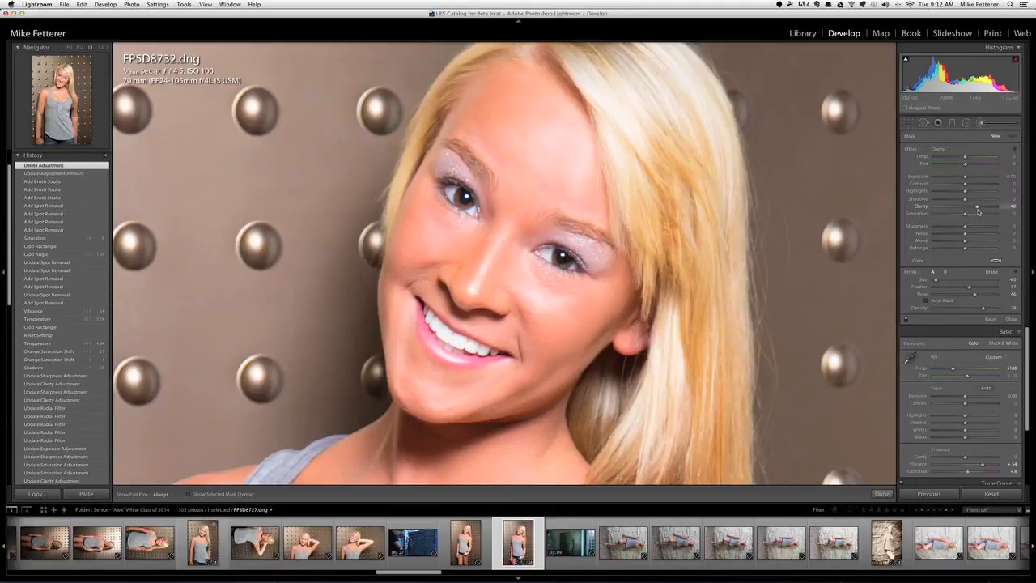
- Raise the brush's clarity to 46 and paint it over both eyebrows
{"action": "left_click_drag", "start_coordinate": [978, 211], "coordinate": [980, 210]}
{"action": "key", "text": "h"}
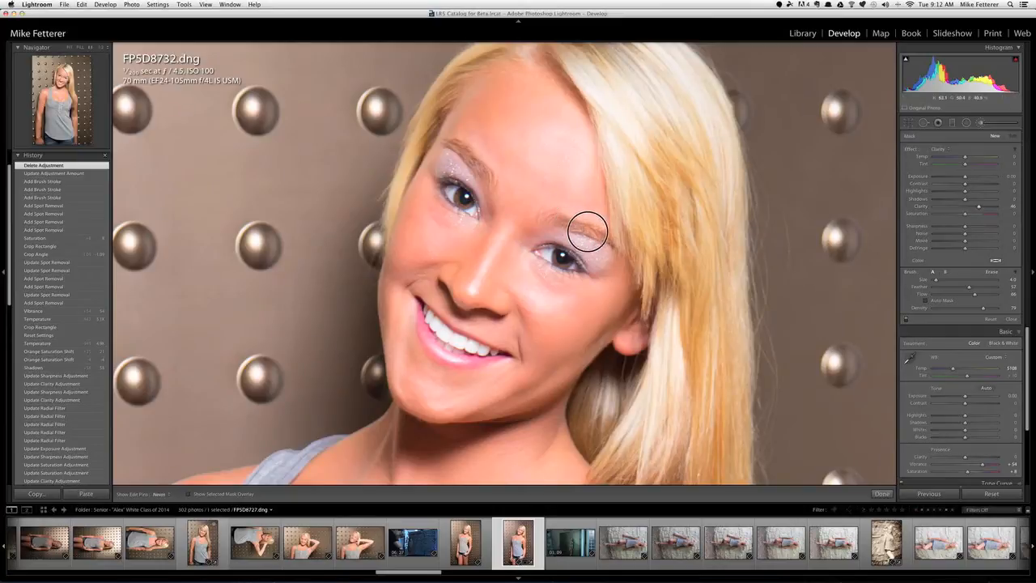
{"action": "left_click", "coordinate": [483, 182]}
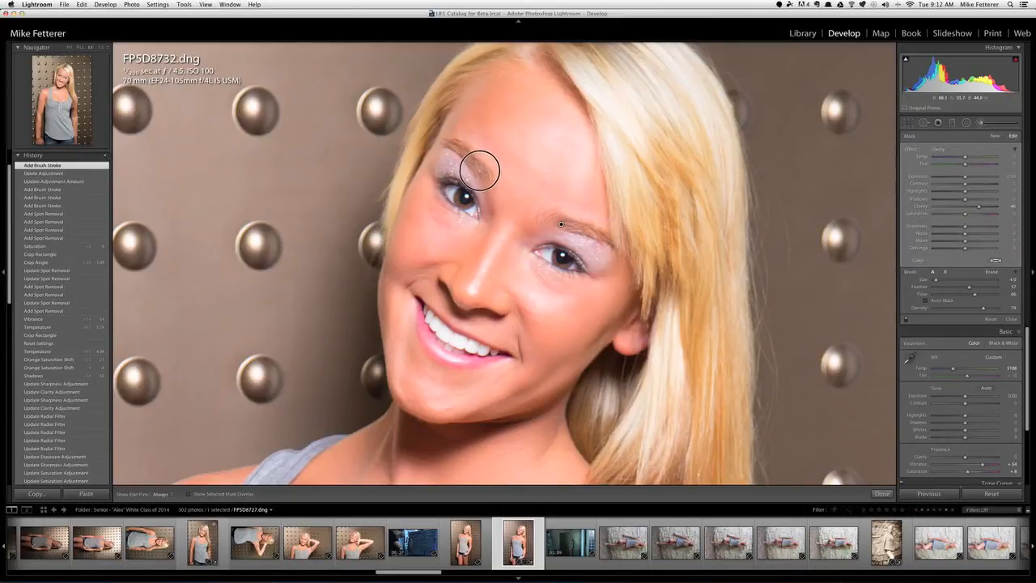
{"action": "key", "text": "h"}
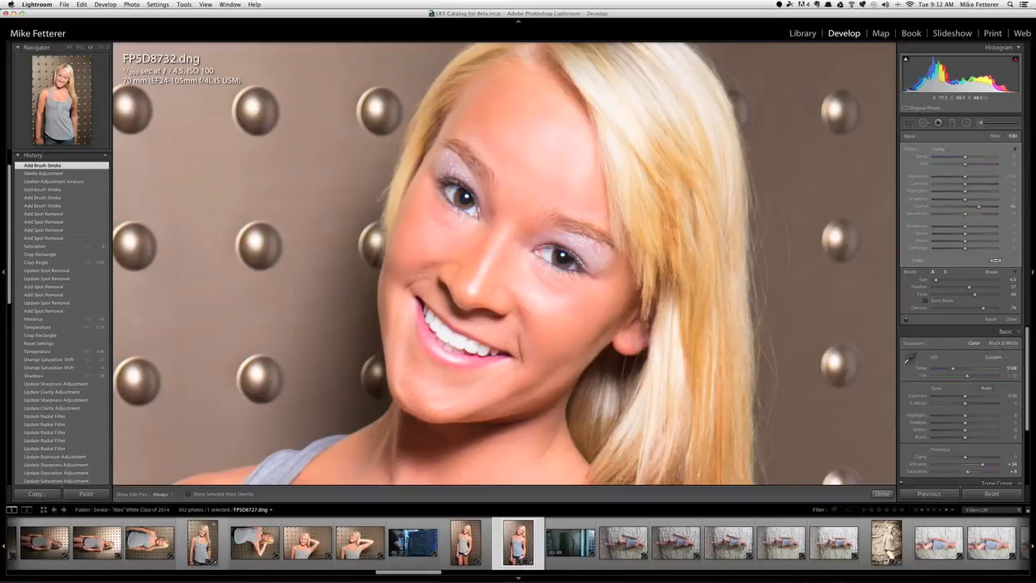
{"action": "left_click", "coordinate": [560, 223]}
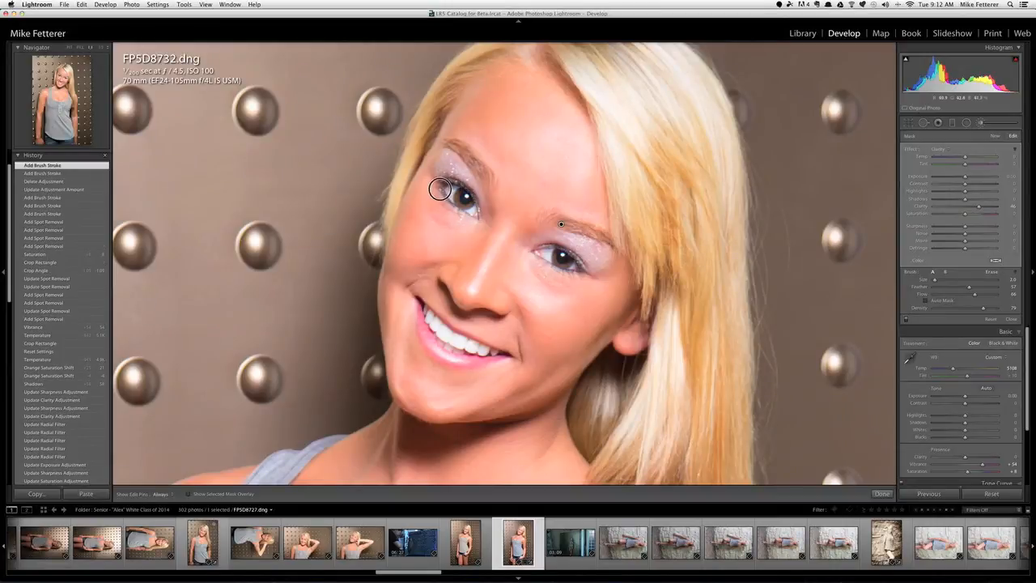
- Extend the clarity mask along the lashes of both eyes with a brush size of 2.0
{"action": "key", "text": "h"}
{"action": "mouse_move", "coordinate": [442, 191]}
{"action": "left_mouse_down"}
{"action": "mouse_move", "coordinate": [477, 219]}
{"action": "mouse_move", "coordinate": [474, 197]}
{"action": "mouse_move", "coordinate": [448, 181]}
{"action": "left_mouse_up"}
{"action": "key", "text": "h"}
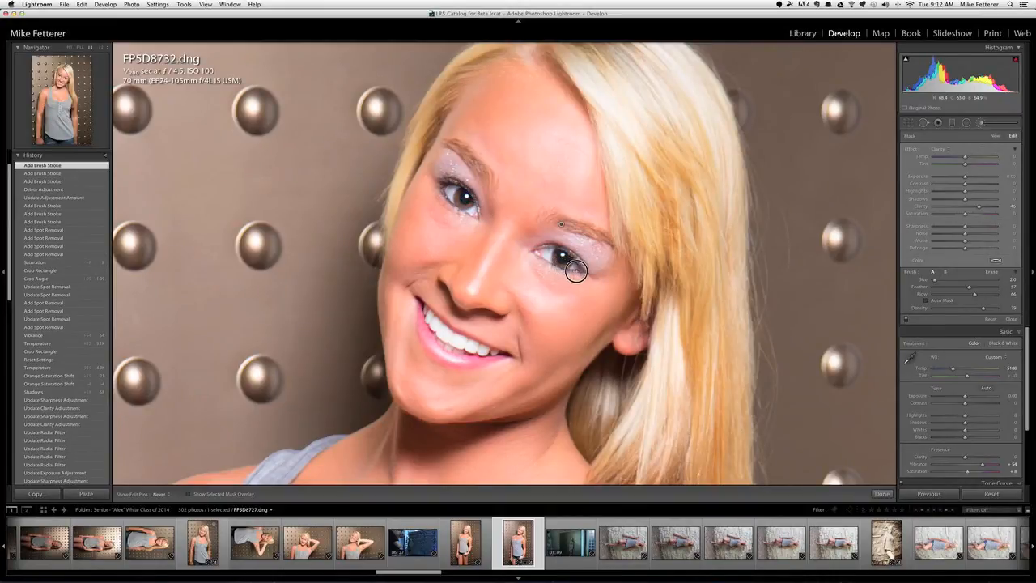
{"action": "key", "text": "h"}
{"action": "key", "text": "h"}
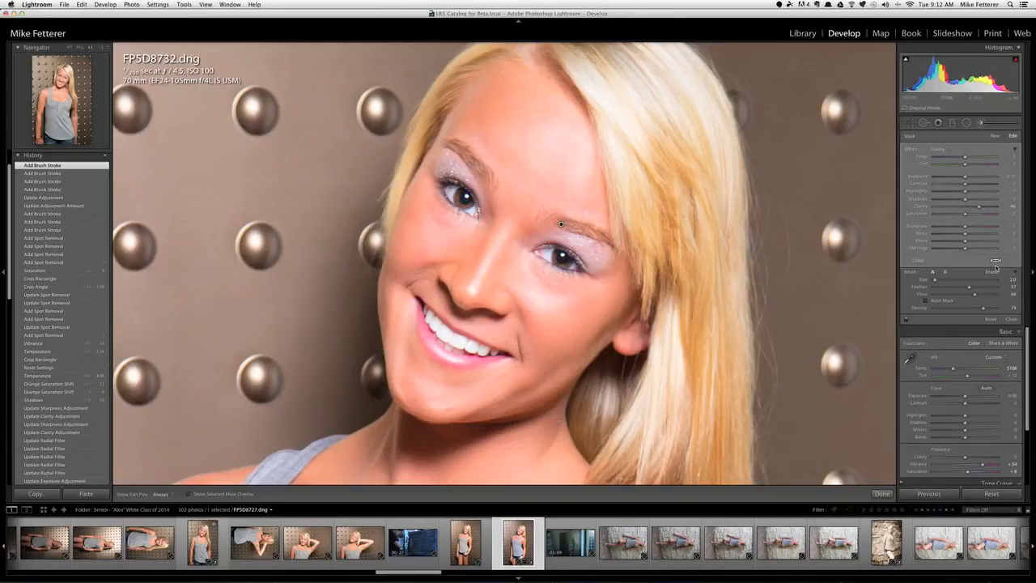
- Strengthen the clarity of the brow and lash adjustment, and set the brush flow to 72
{"action": "left_click_drag", "start_coordinate": [979, 207], "coordinate": [1002, 208]}
{"action": "left_click_drag", "start_coordinate": [1013, 212], "coordinate": [986, 211]}
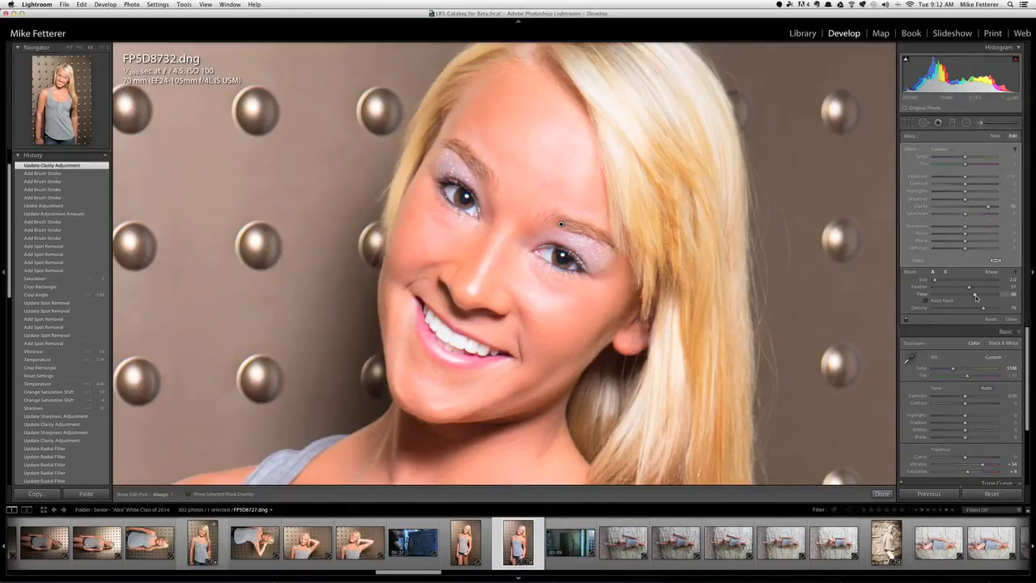
{"action": "left_click_drag", "start_coordinate": [975, 295], "coordinate": [979, 295]}
{"action": "key", "text": "super+Tab"}
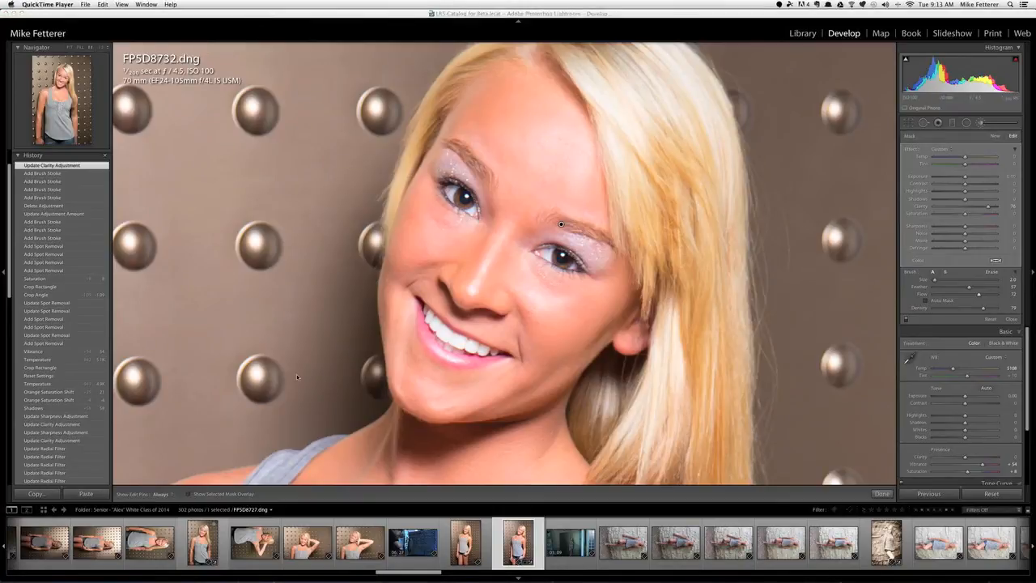
- Start a new brush mask with the Exposure effect at 0.67 for a 2:1 close-up of the eyes
{"action": "left_click", "coordinate": [106, 47]}
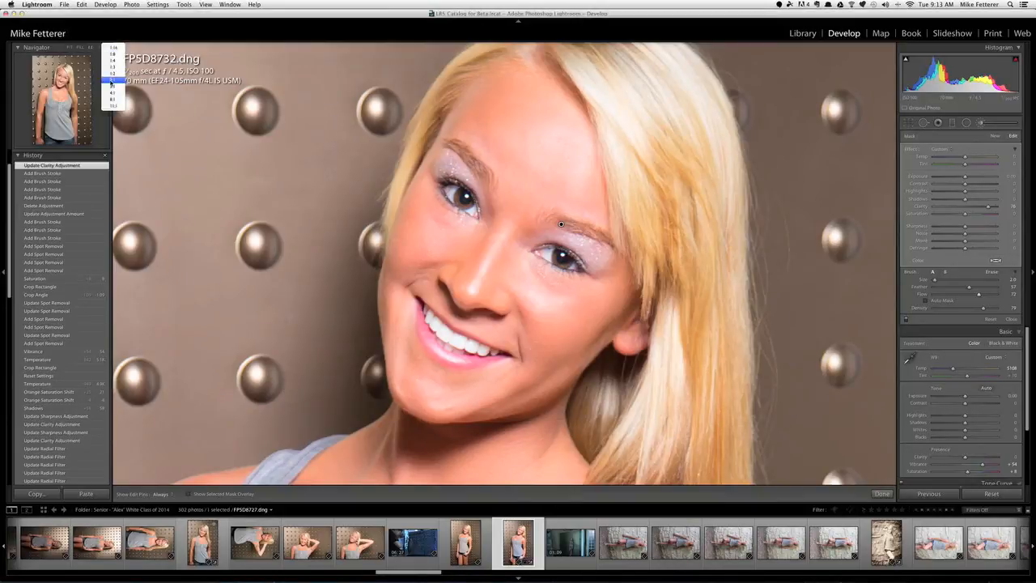
{"action": "left_click", "coordinate": [112, 81]}
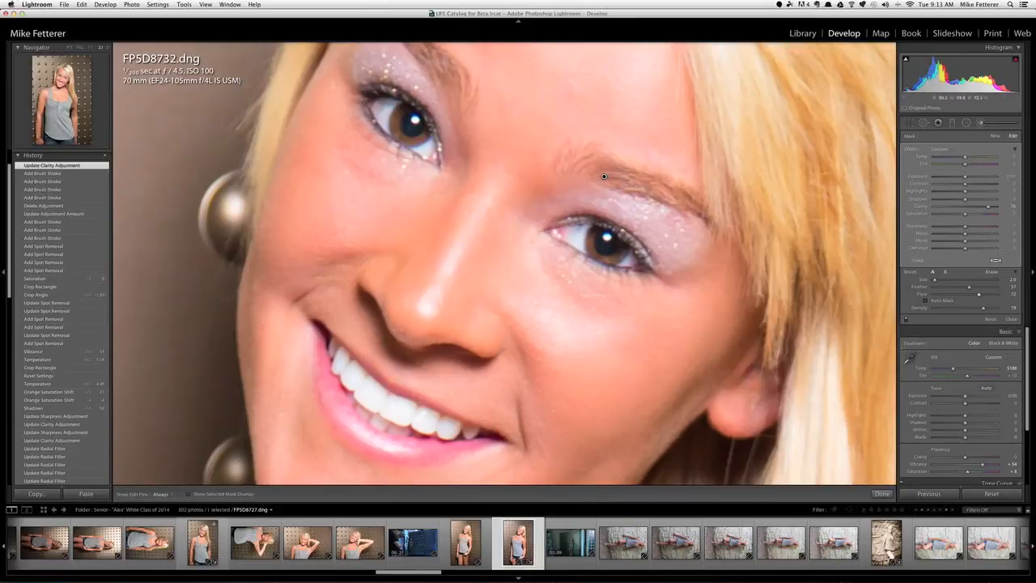
{"action": "left_click", "coordinate": [994, 136]}
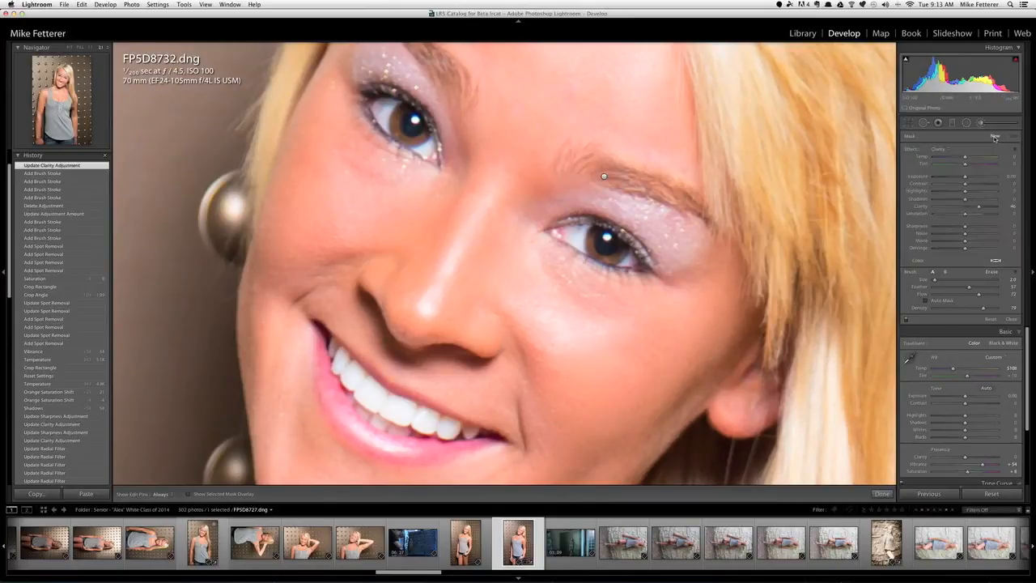
{"action": "left_click", "coordinate": [938, 149]}
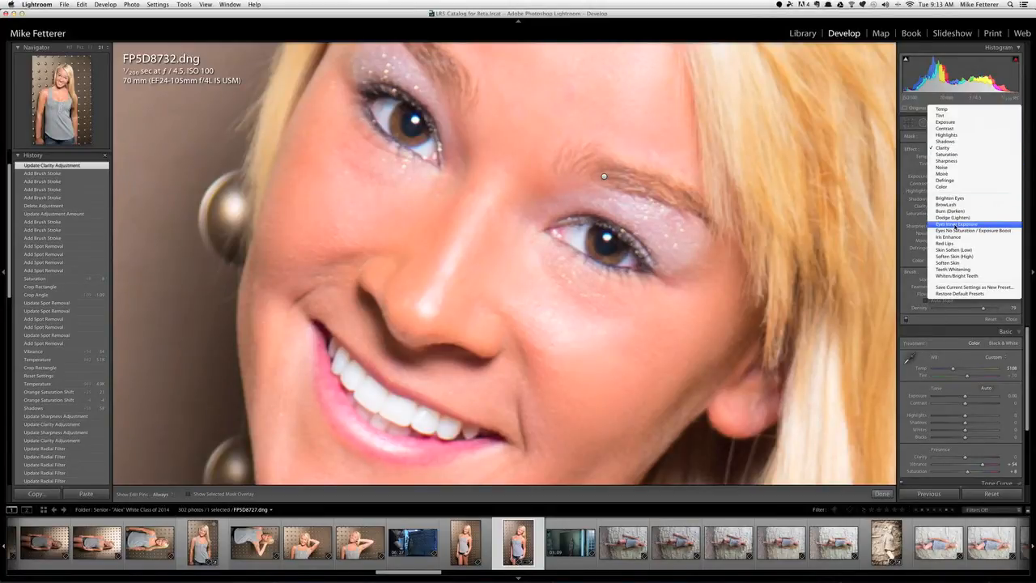
{"action": "left_click", "coordinate": [948, 123]}
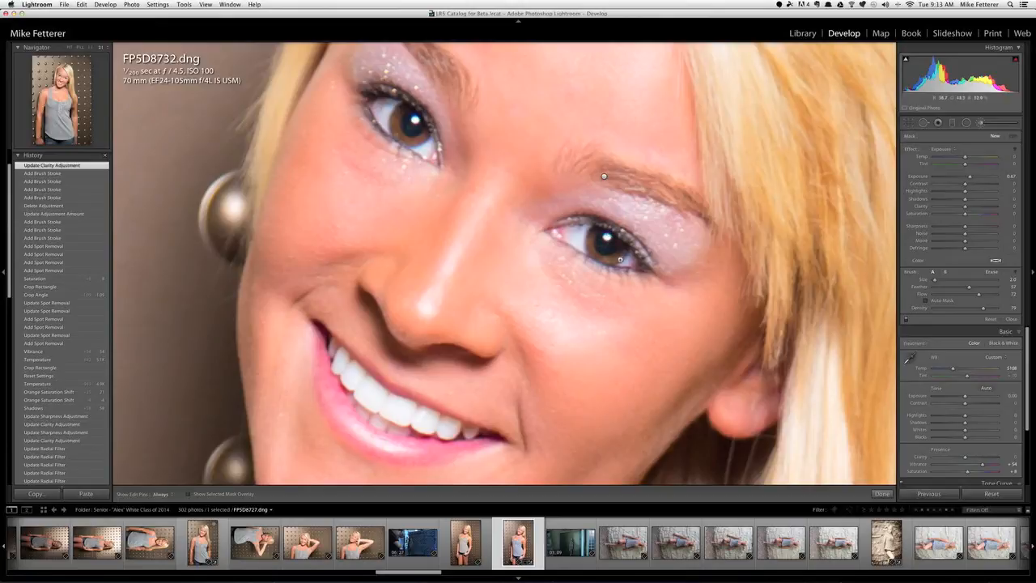
- Paint the exposure boost over the iris on the photo's right side and raise its exposure to 1.39
{"action": "key", "text": "h"}
{"action": "left_click_drag", "start_coordinate": [601, 256], "coordinate": [625, 251]}
{"action": "key", "text": "h"}
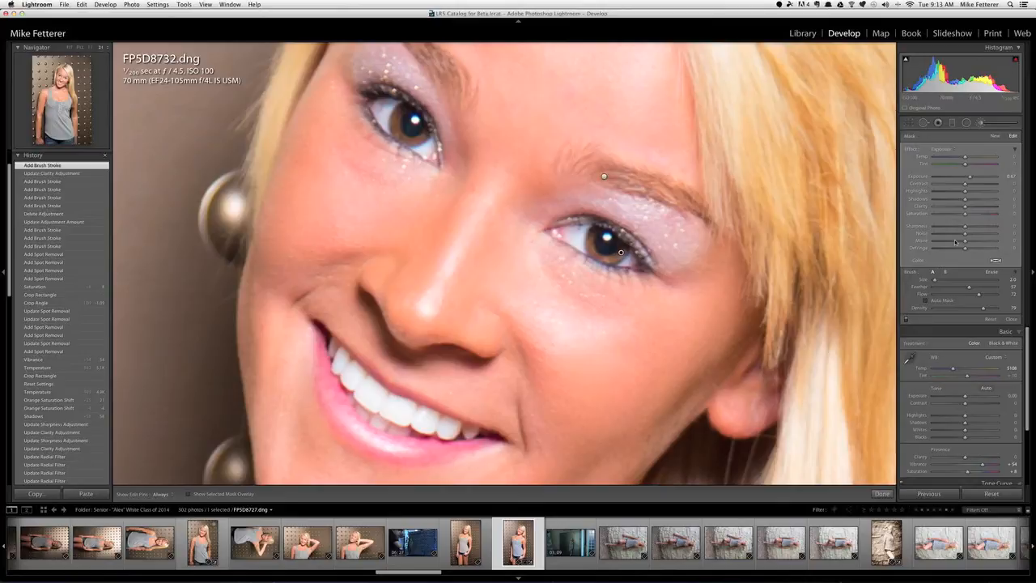
{"action": "left_click", "coordinate": [971, 176]}
{"action": "left_click_drag", "start_coordinate": [971, 176], "coordinate": [975, 177]}
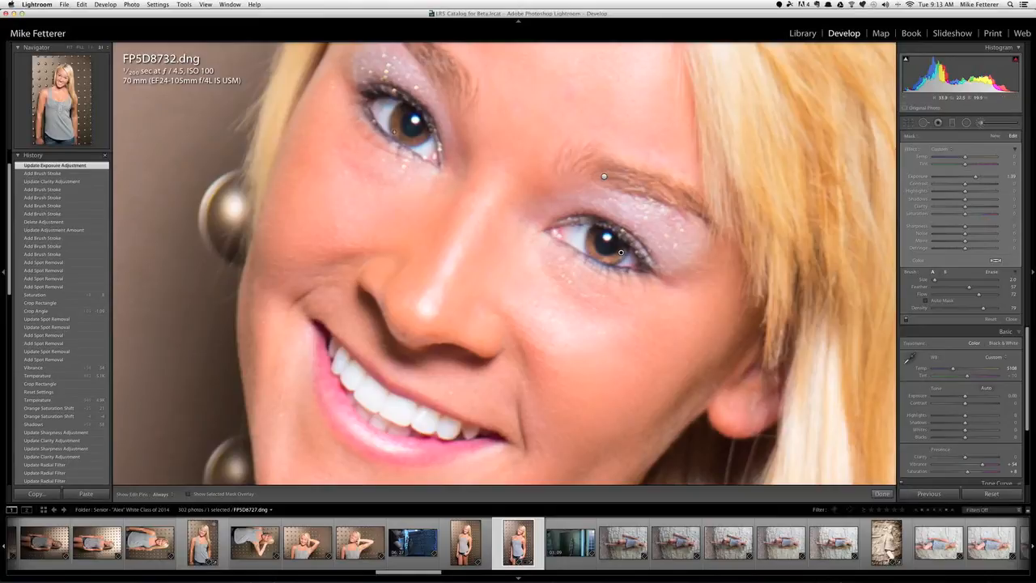
- Paint the same exposure boost over the other iris, and close the Adjustment Brush to show the whole photo
{"action": "key", "text": "h"}
{"action": "left_click_drag", "start_coordinate": [396, 123], "coordinate": [412, 143]}
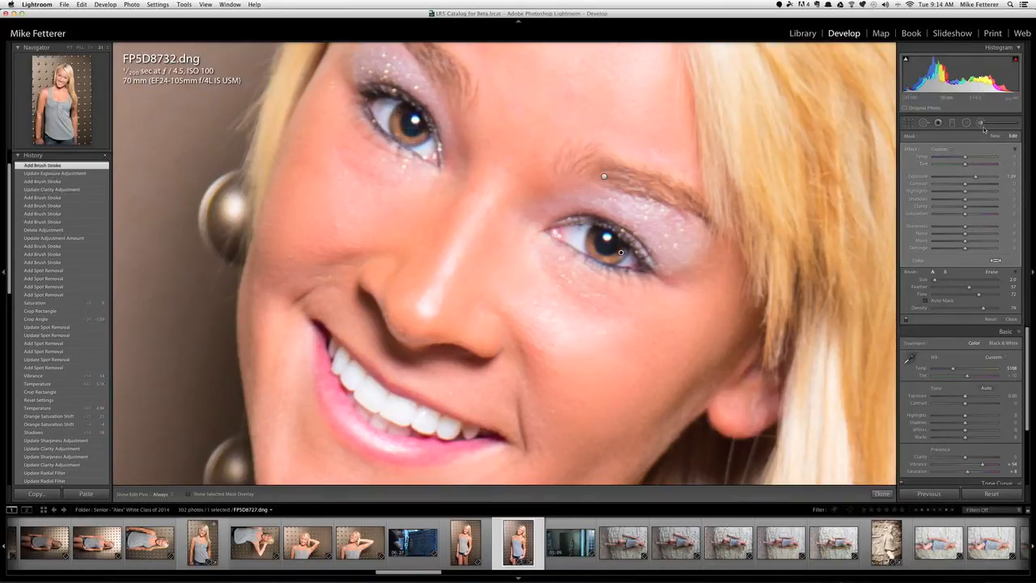
{"action": "key", "text": "k"}
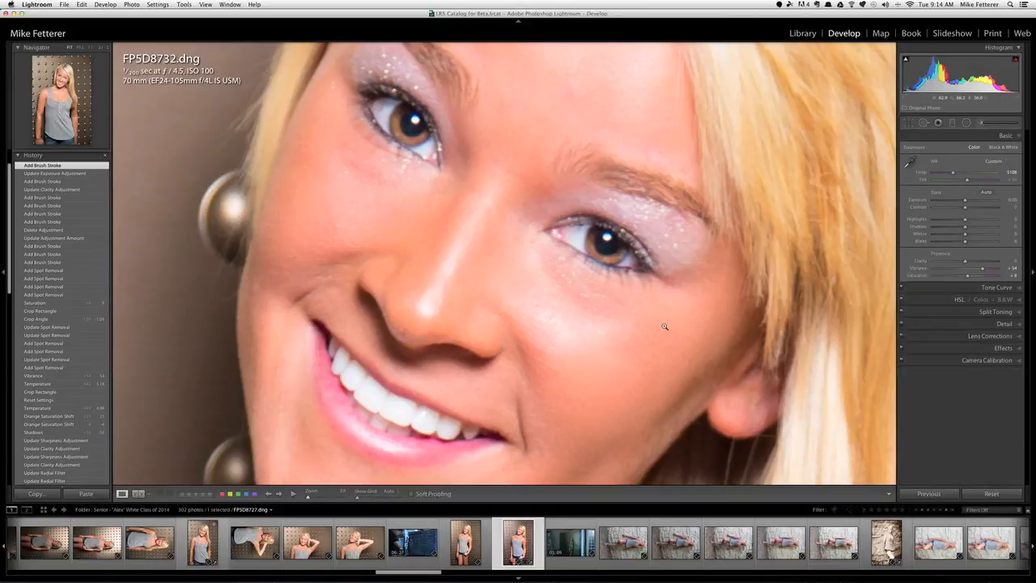
{"action": "left_click", "coordinate": [664, 326]}
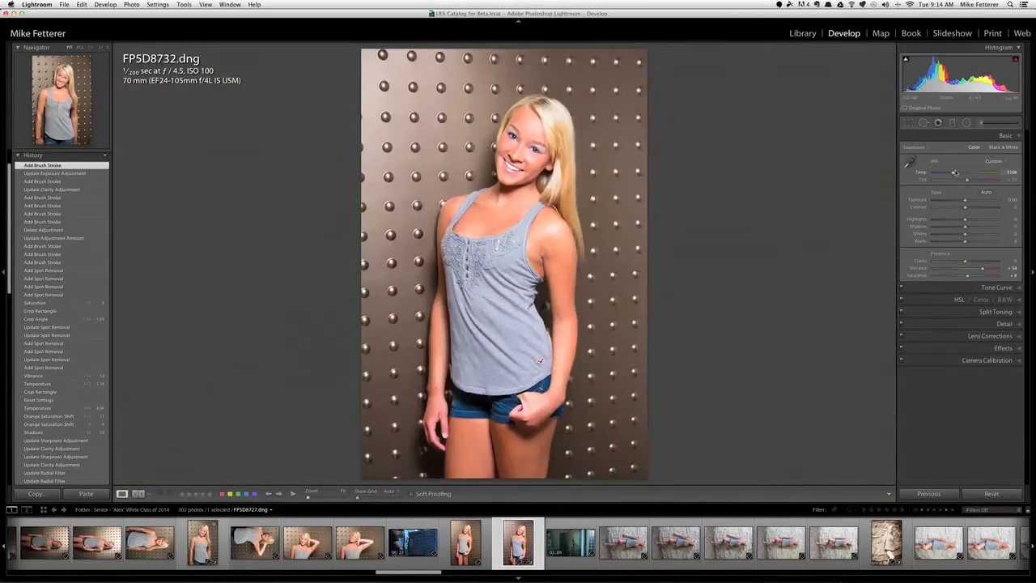
- Straighten the crop further to an angle of about -2 degrees and tighten the crop frame slightly from its lower-left corner
{"action": "left_click", "coordinate": [908, 123]}
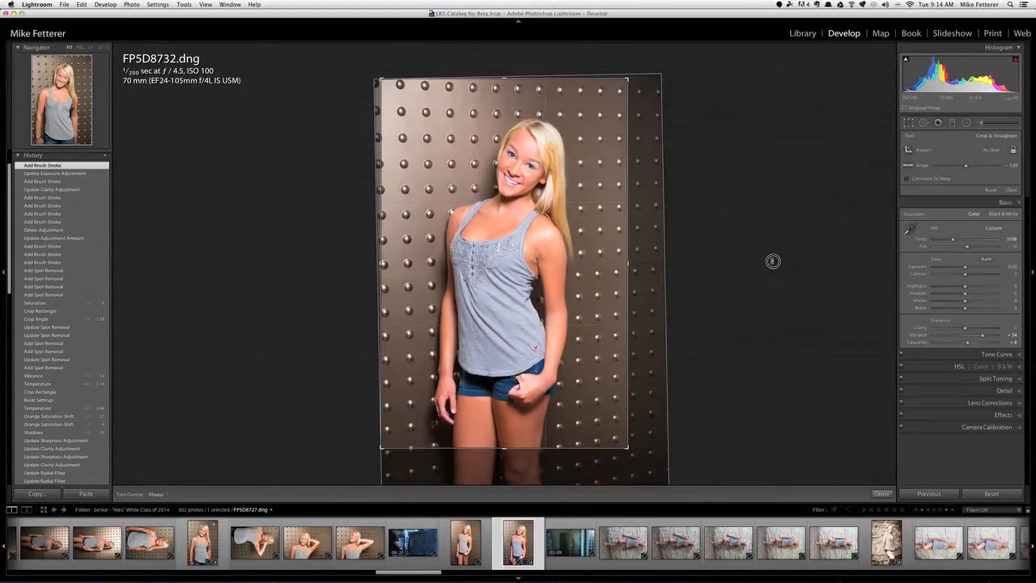
{"action": "left_click_drag", "start_coordinate": [770, 261], "coordinate": [770, 257]}
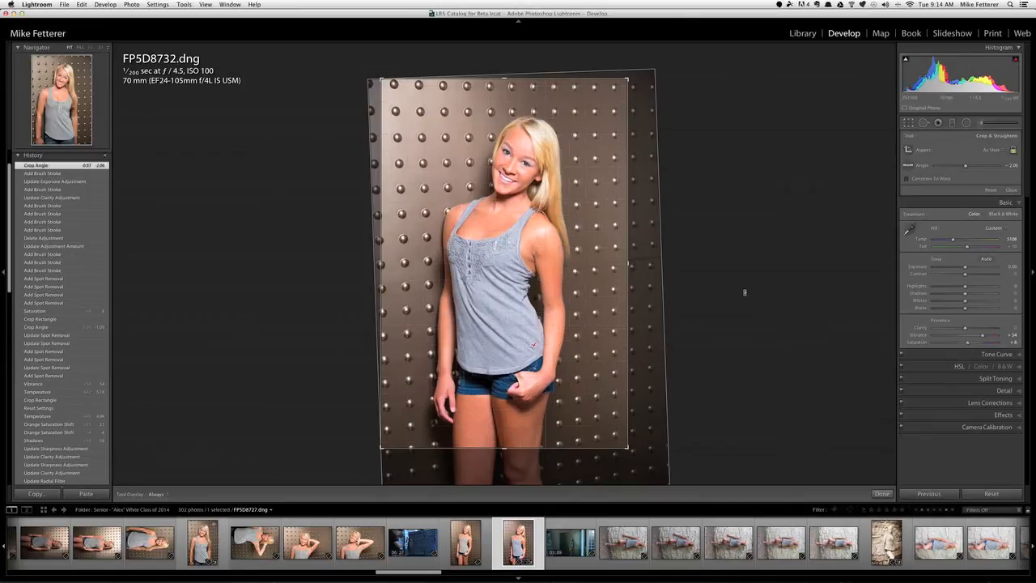
{"action": "key", "text": "Return"}
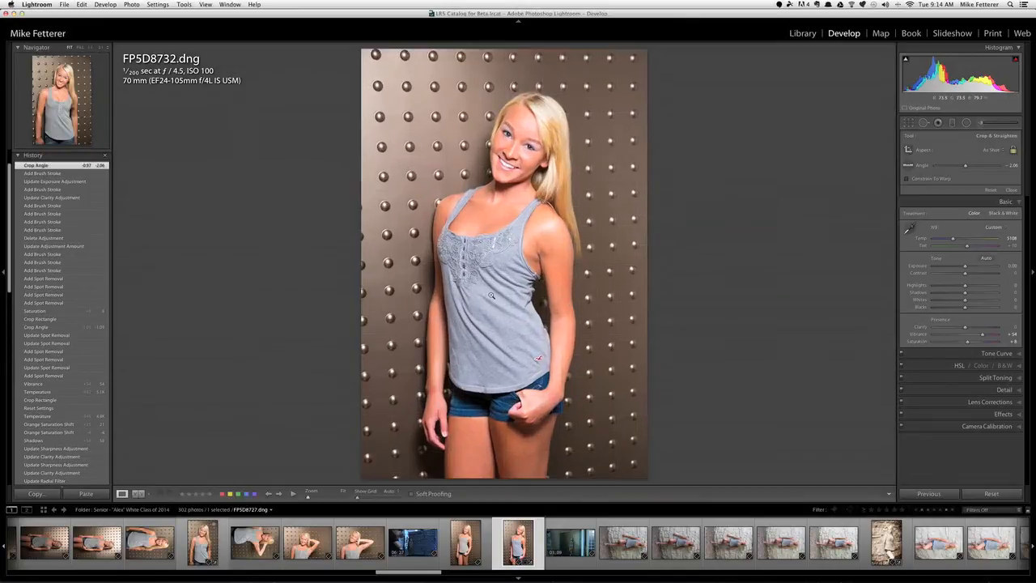
{"action": "key", "text": "r"}
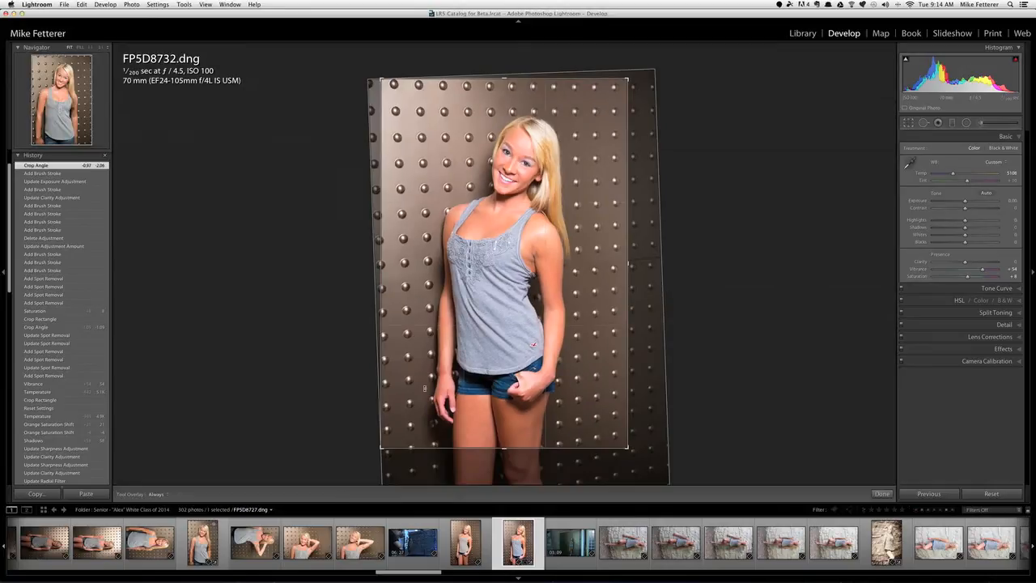
{"action": "left_click_drag", "start_coordinate": [382, 447], "coordinate": [386, 447]}
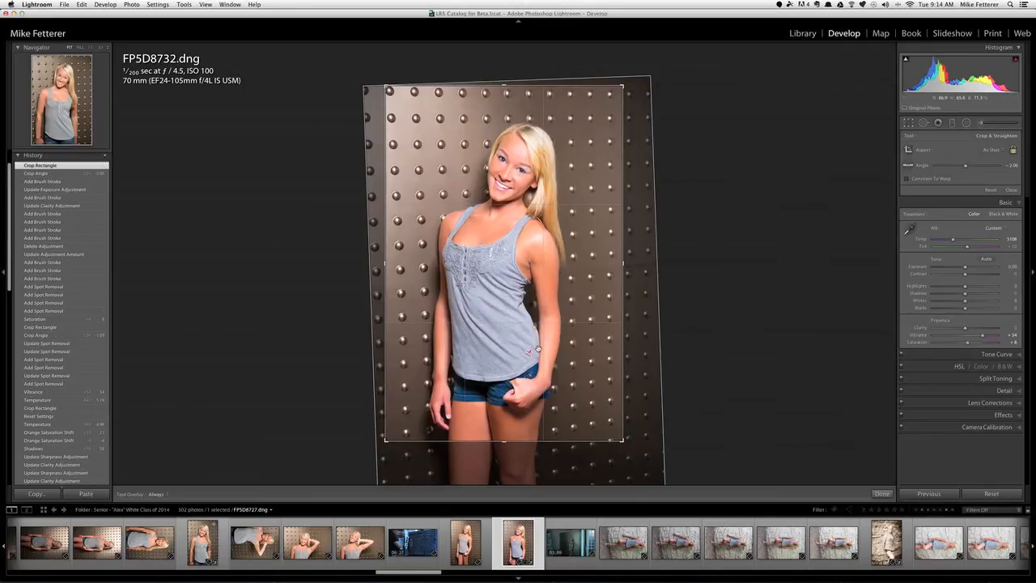
{"action": "key", "text": "Return"}
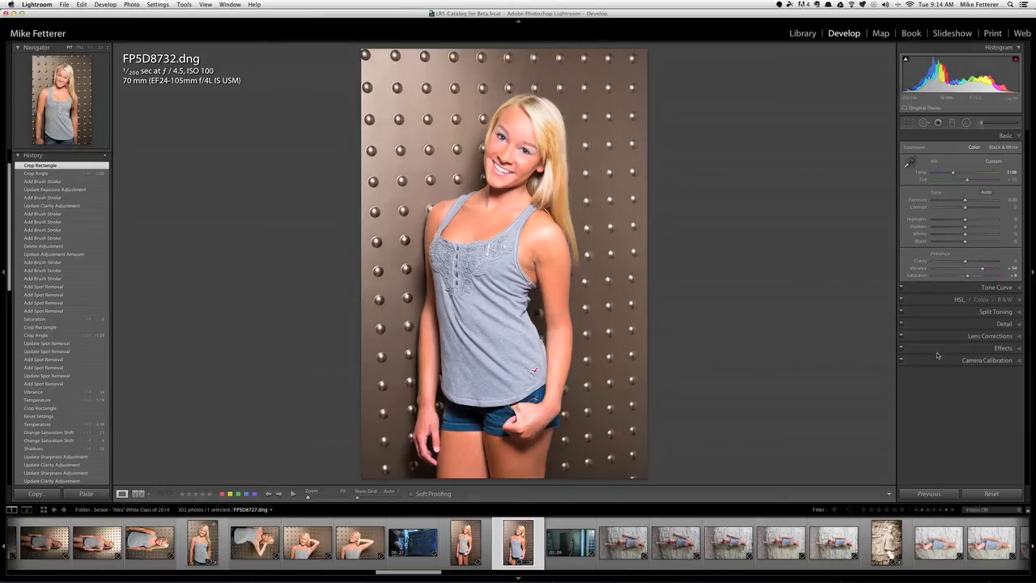
- Enable lens profile corrections for the portrait, switching them off and on to compare the distortion and edge brightness
{"action": "left_click", "coordinate": [988, 336]}
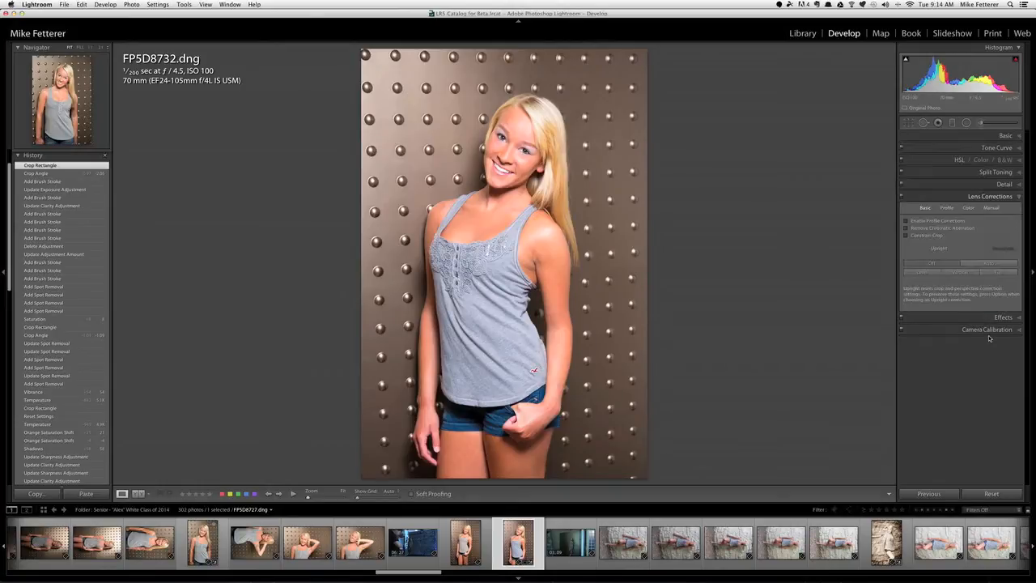
{"action": "left_click", "coordinate": [907, 221]}
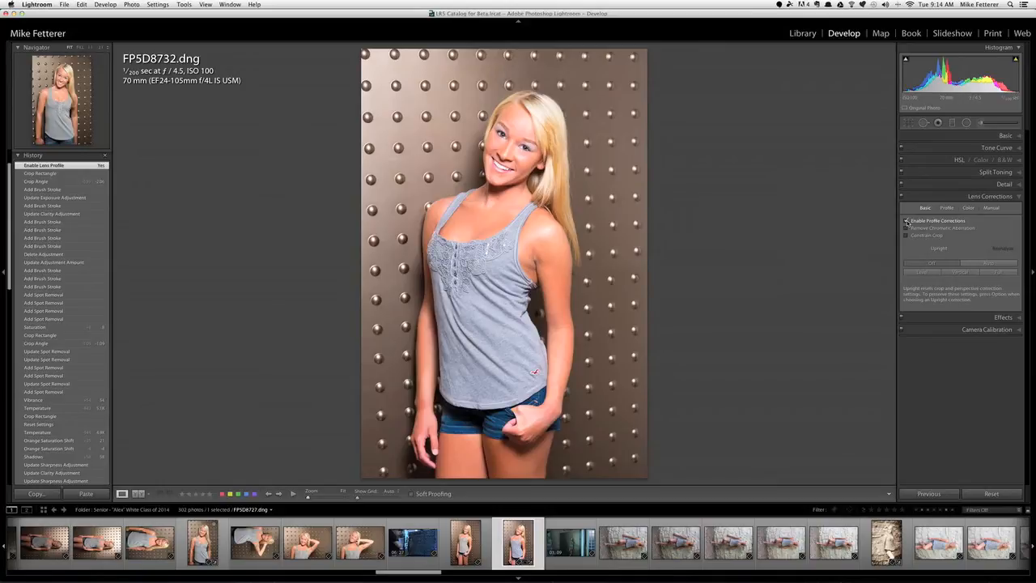
{"action": "left_click", "coordinate": [906, 221]}
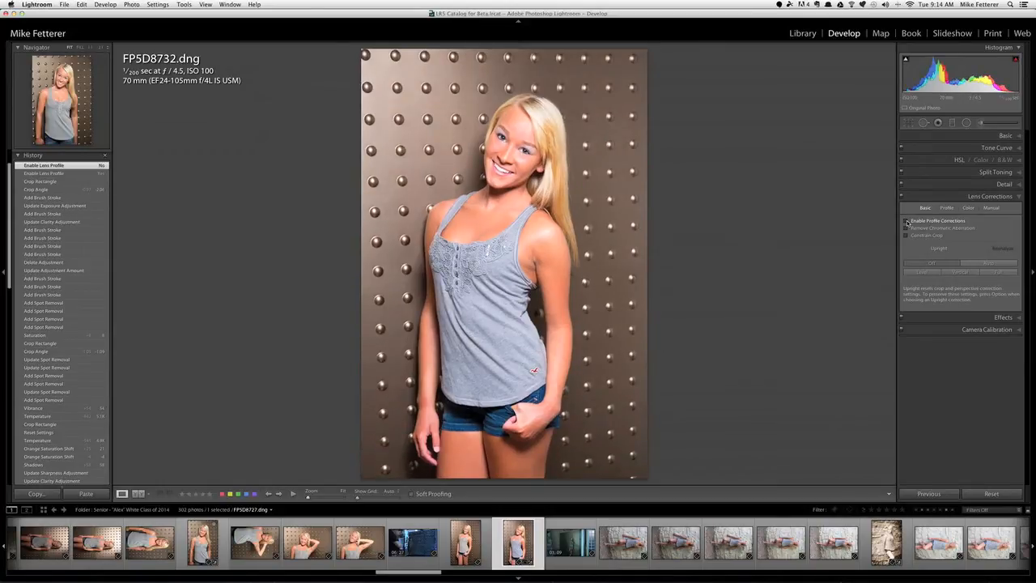
{"action": "left_click", "coordinate": [907, 221]}
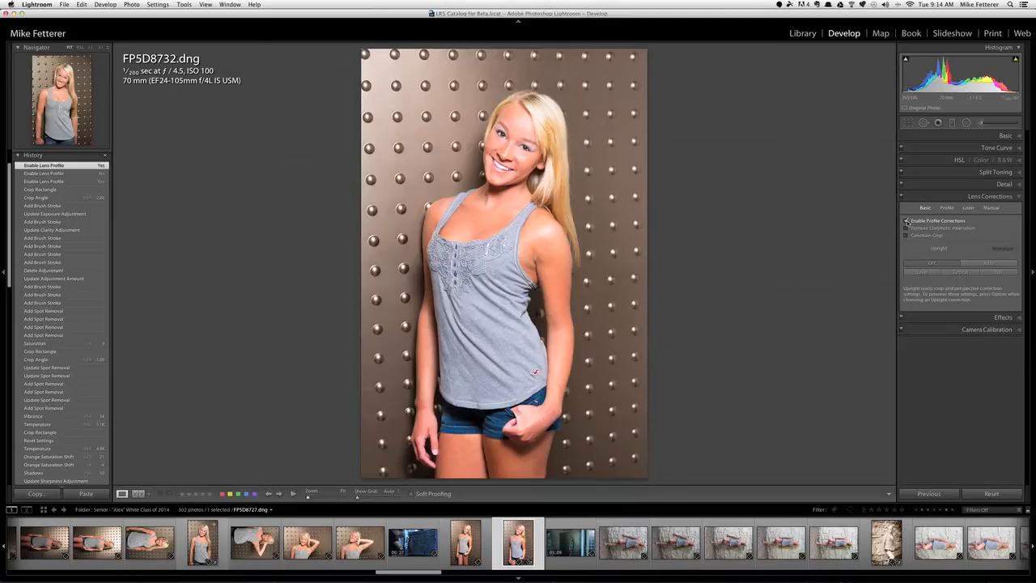
{"action": "left_click", "coordinate": [906, 221]}
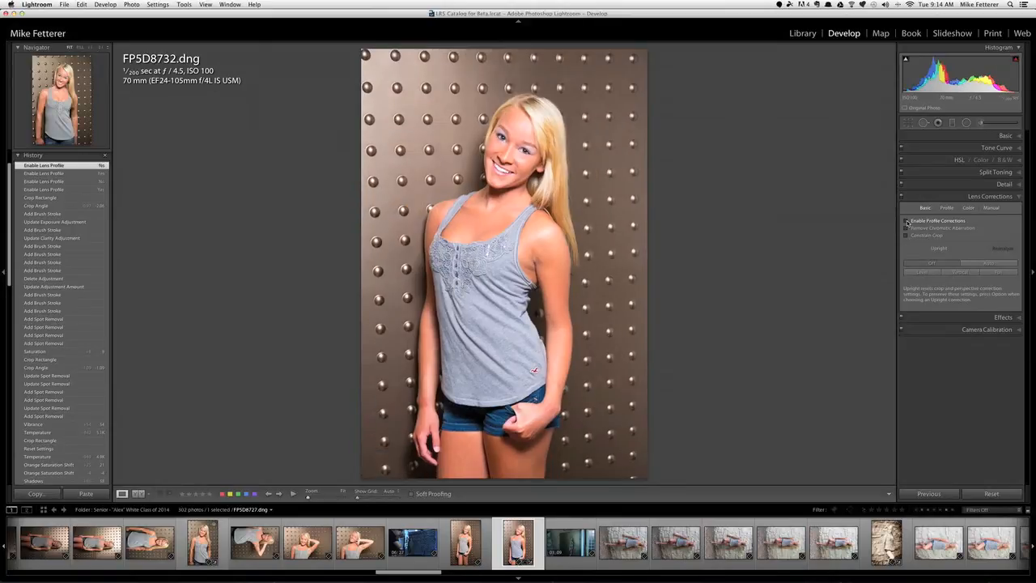
{"action": "left_click", "coordinate": [907, 221]}
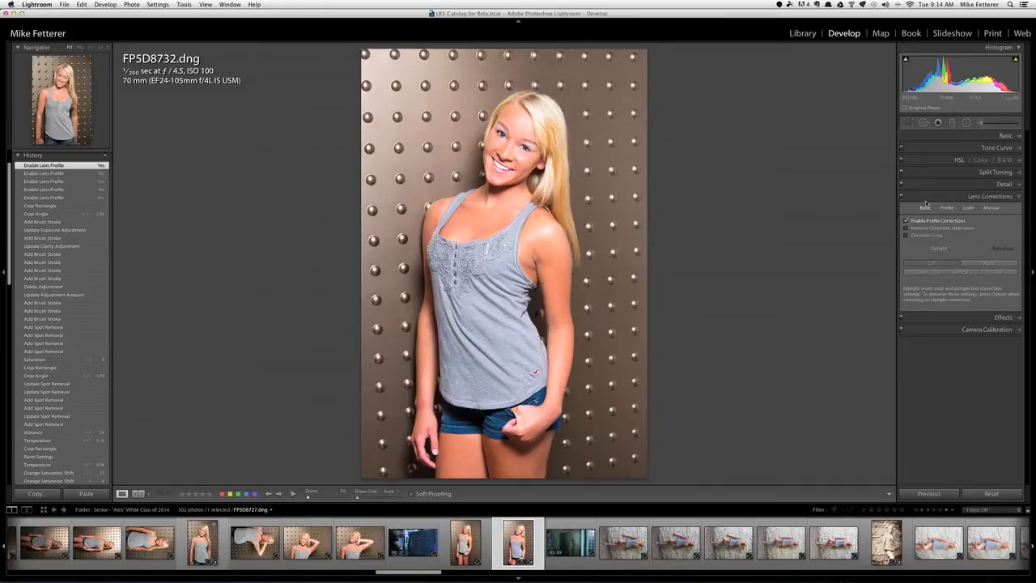
- Add a dark post-crop vignette with an amount of -80 and a midpoint of 36
{"action": "left_click", "coordinate": [1003, 136]}
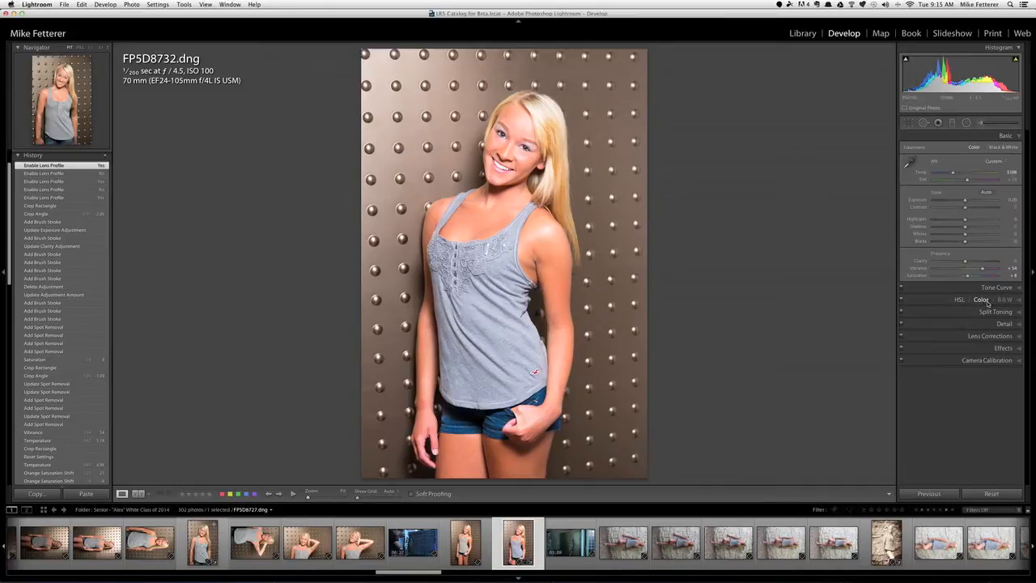
{"action": "left_click", "coordinate": [1004, 348]}
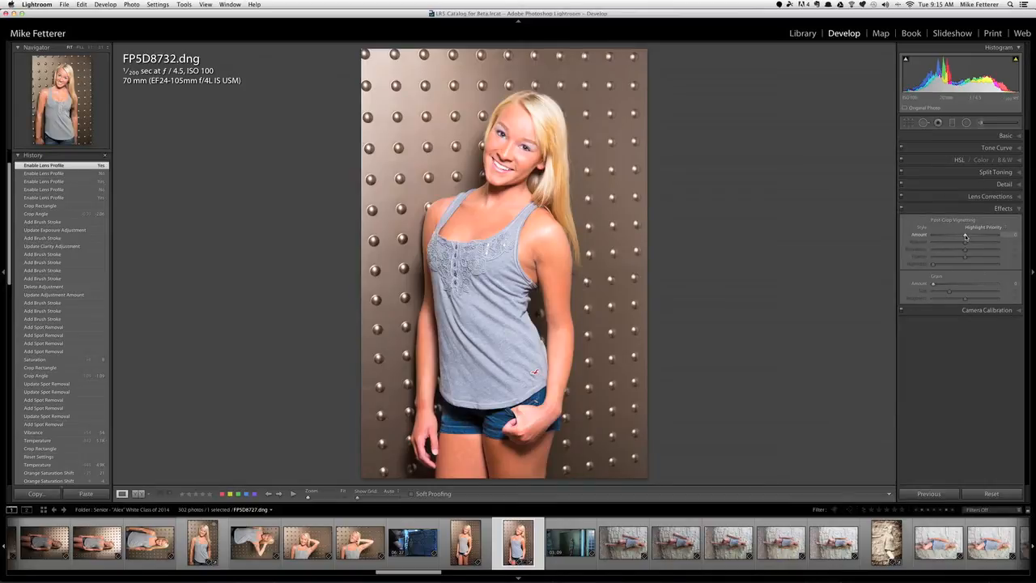
{"action": "left_click_drag", "start_coordinate": [965, 236], "coordinate": [939, 237]}
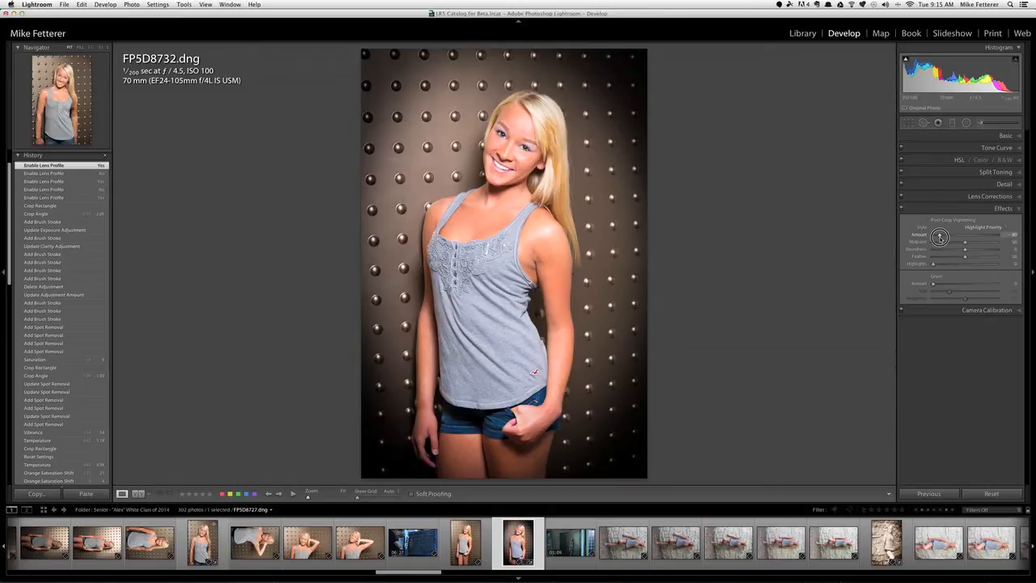
{"action": "left_click_drag", "start_coordinate": [939, 236], "coordinate": [939, 236]}
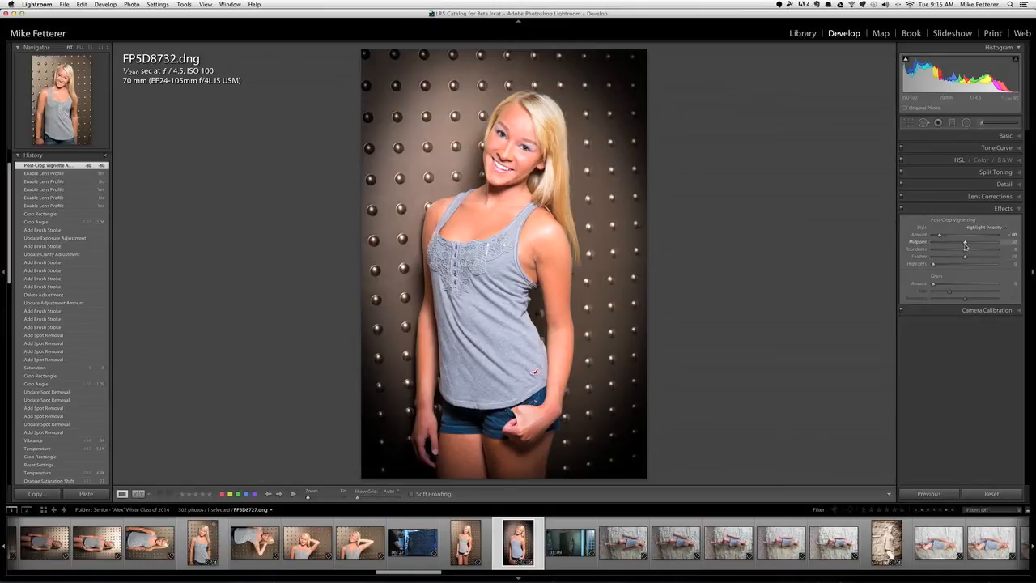
{"action": "left_click_drag", "start_coordinate": [965, 244], "coordinate": [955, 244]}
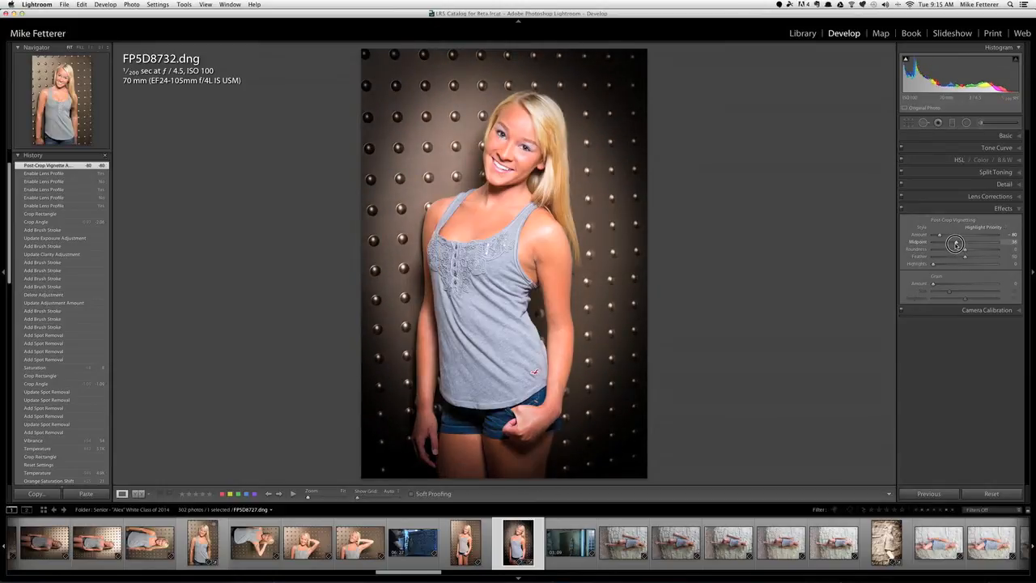
- Draw a radial filter ellipse around the face, tilt it to follow the head, and shift it down over the upper chest
{"action": "left_click", "coordinate": [1006, 136]}
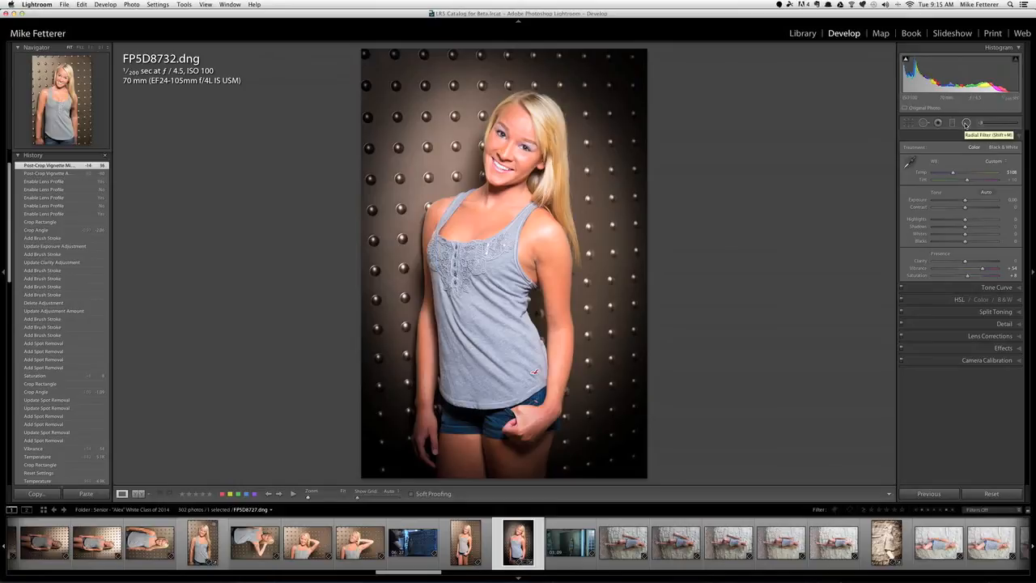
{"action": "left_click", "coordinate": [965, 123]}
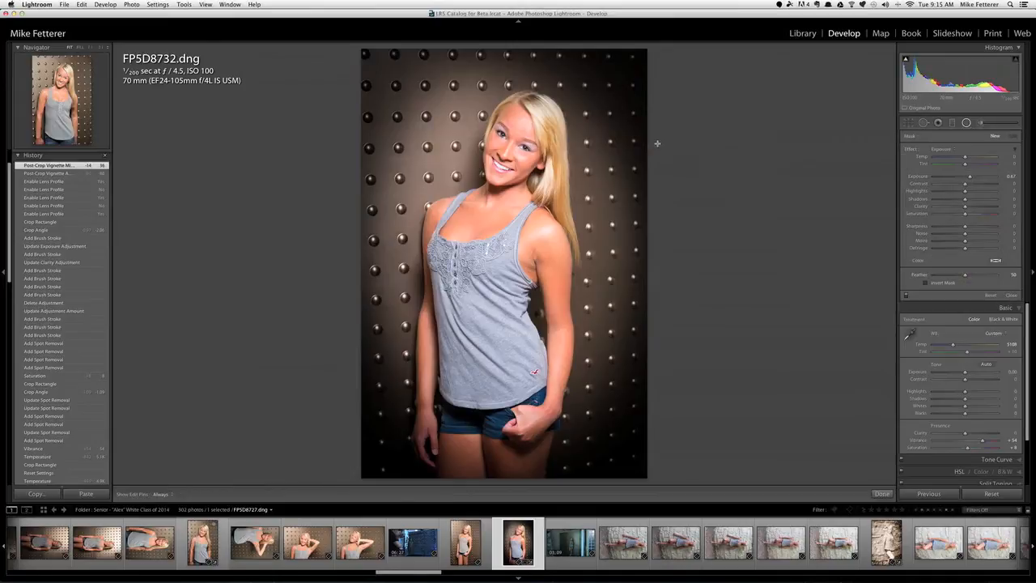
{"action": "left_click_drag", "start_coordinate": [511, 144], "coordinate": [453, 241]}
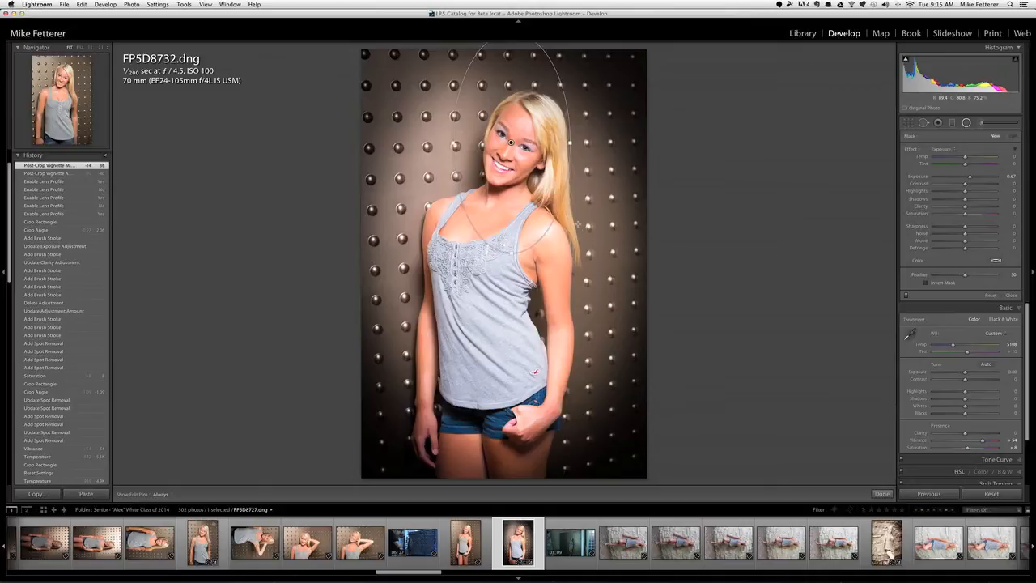
{"action": "left_click_drag", "start_coordinate": [553, 231], "coordinate": [530, 238]}
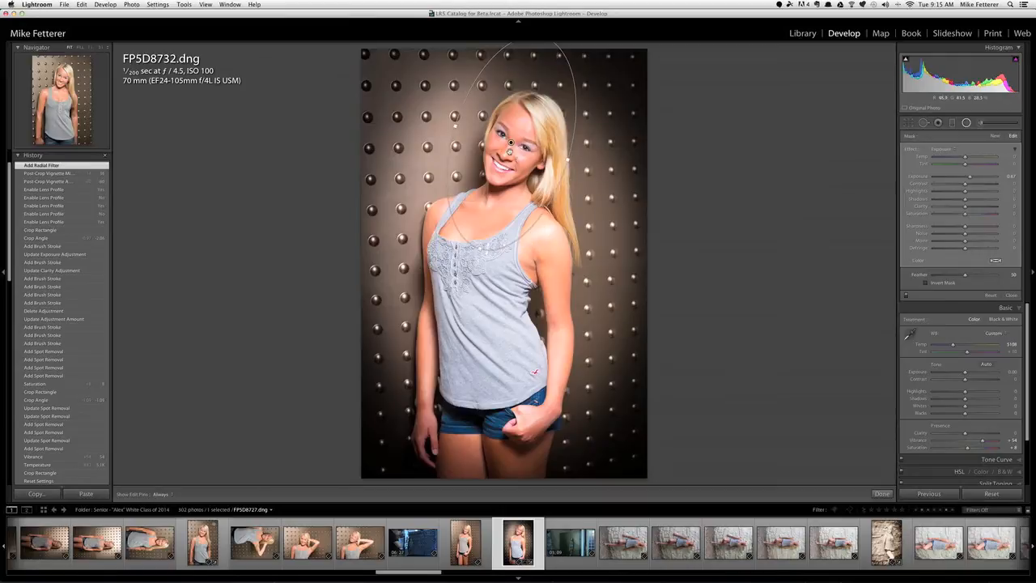
{"action": "mouse_move", "coordinate": [499, 162]}
{"action": "left_mouse_down"}
{"action": "mouse_move", "coordinate": [511, 184]}
{"action": "mouse_move", "coordinate": [512, 174]}
{"action": "left_mouse_up"}
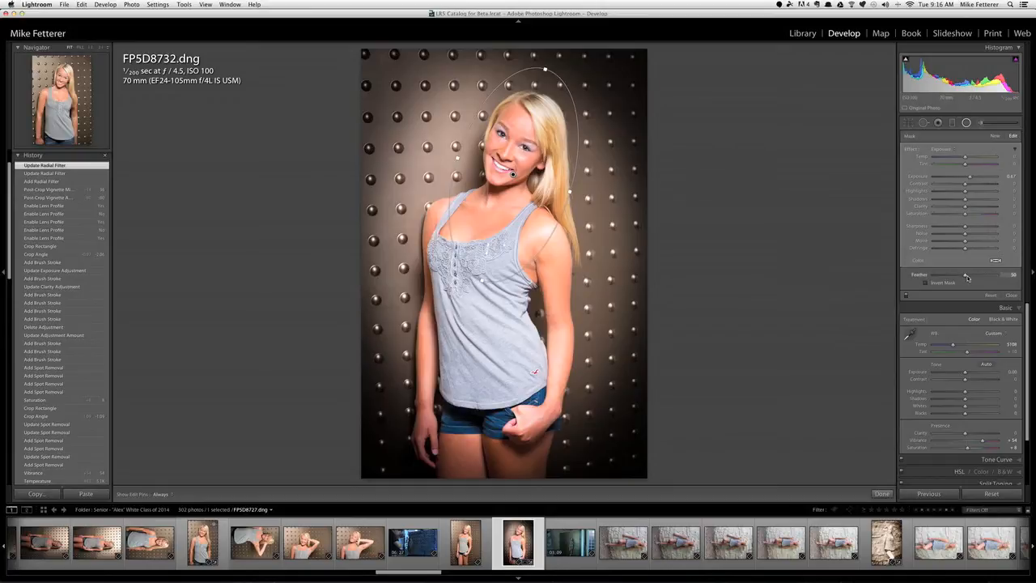
- Try darkening the area outside the ellipse with exposures of -0.71 and about -2, and reset the filter's exposure to zero
{"action": "left_click", "coordinate": [960, 178]}
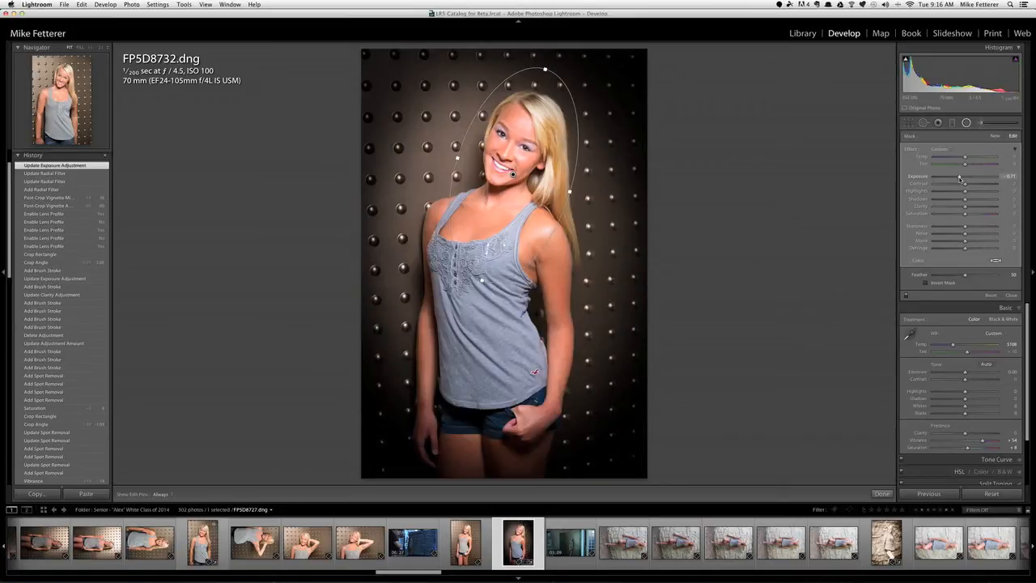
{"action": "left_click_drag", "start_coordinate": [959, 178], "coordinate": [948, 178]}
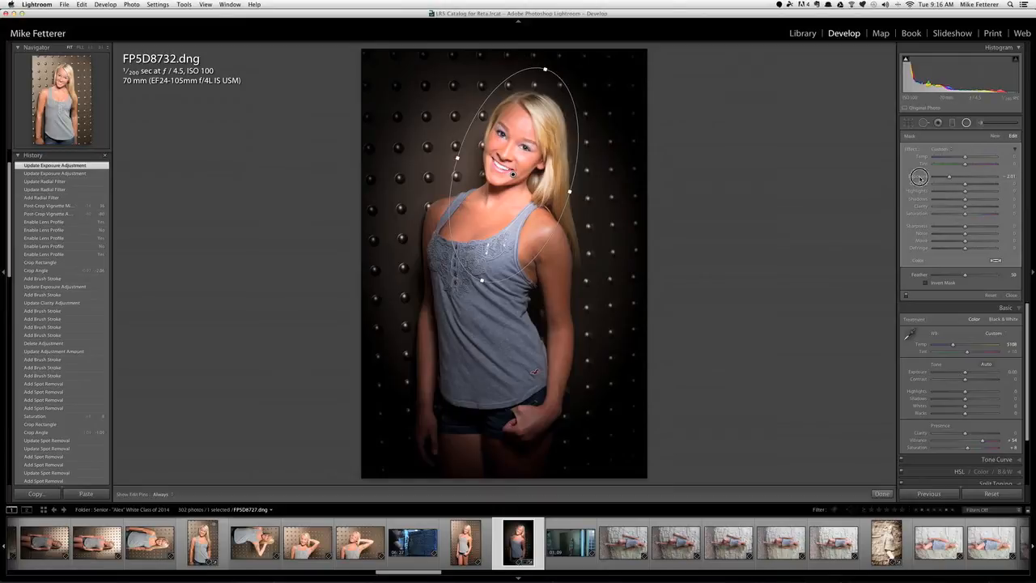
{"action": "double_click", "coordinate": [917, 177]}
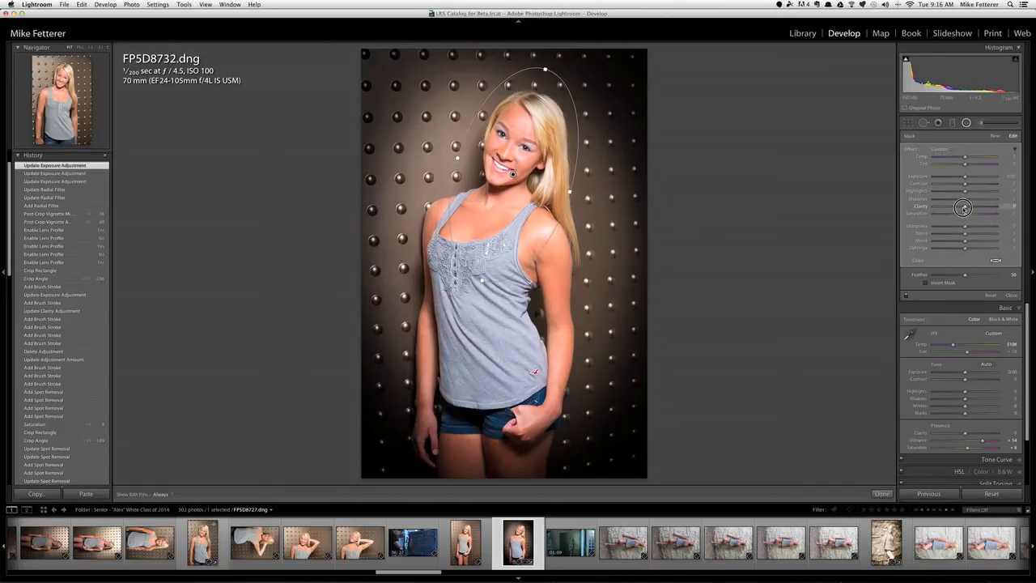
- Lower the radial filter's clarity and sharpness to soften everything outside the face, and close the Radial Filter
{"action": "left_click_drag", "start_coordinate": [962, 207], "coordinate": [944, 208]}
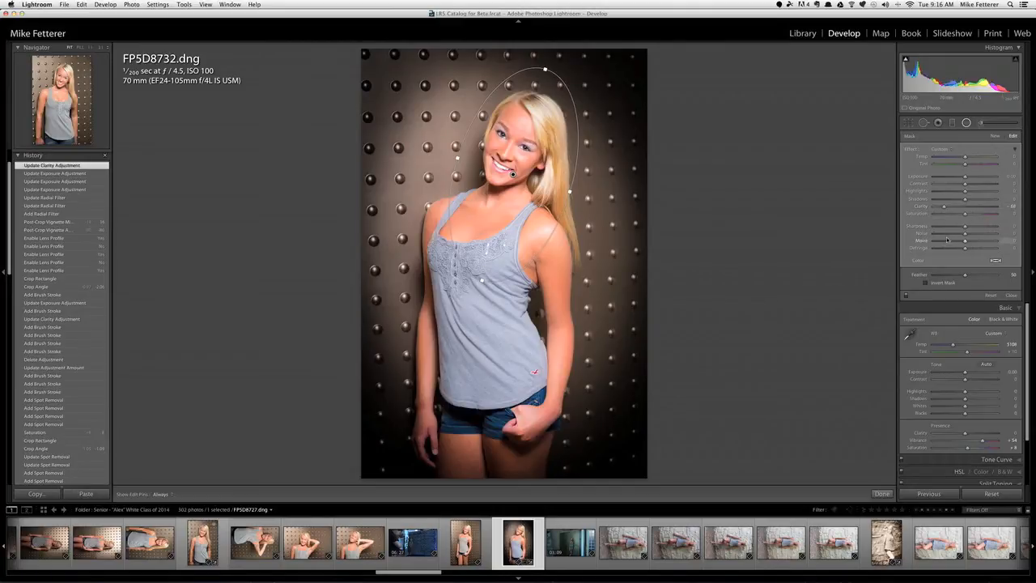
{"action": "left_click", "coordinate": [939, 229]}
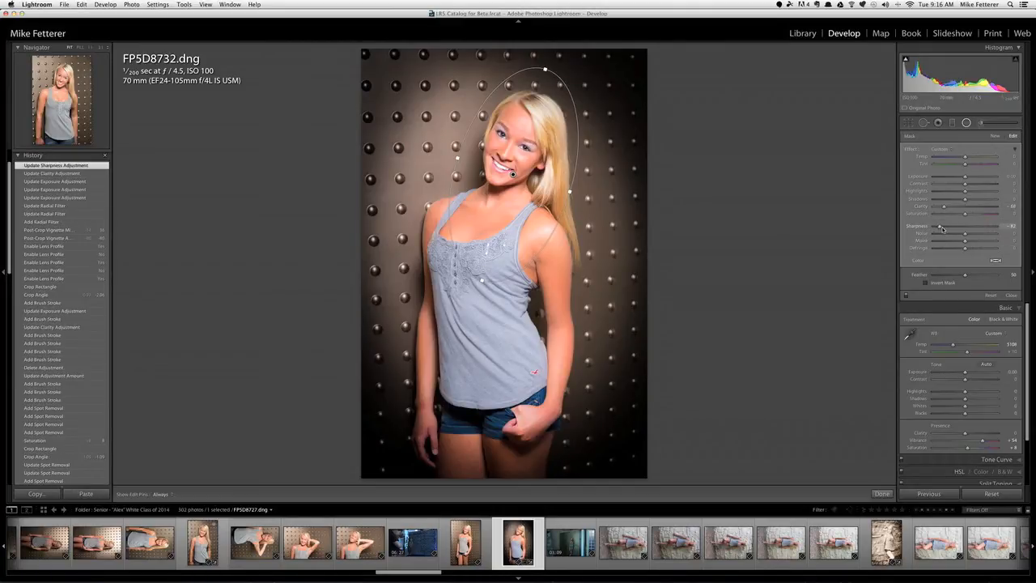
{"action": "left_click", "coordinate": [925, 227]}
{"action": "left_click", "coordinate": [965, 123]}
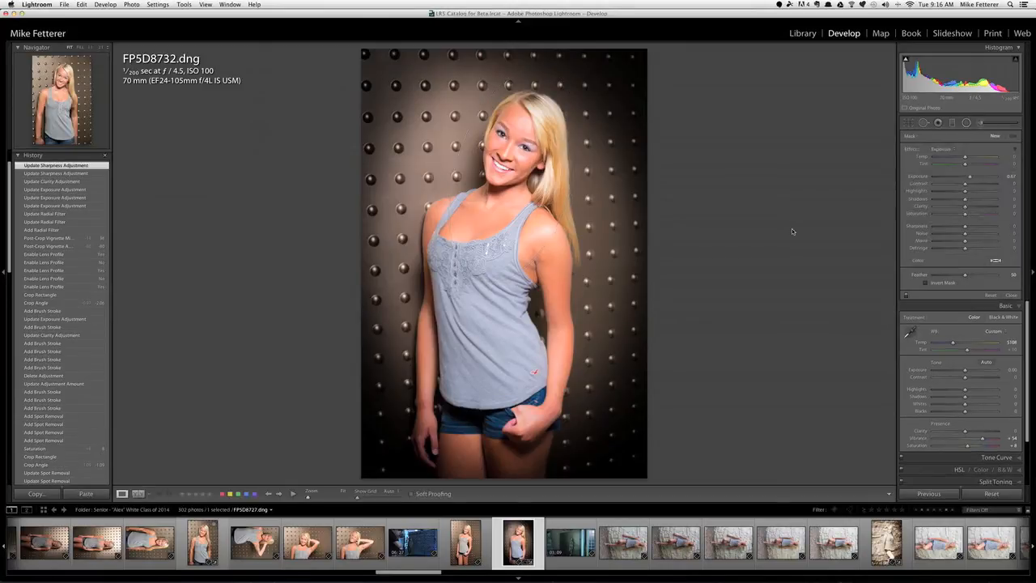
{"action": "key", "text": "shift+m"}
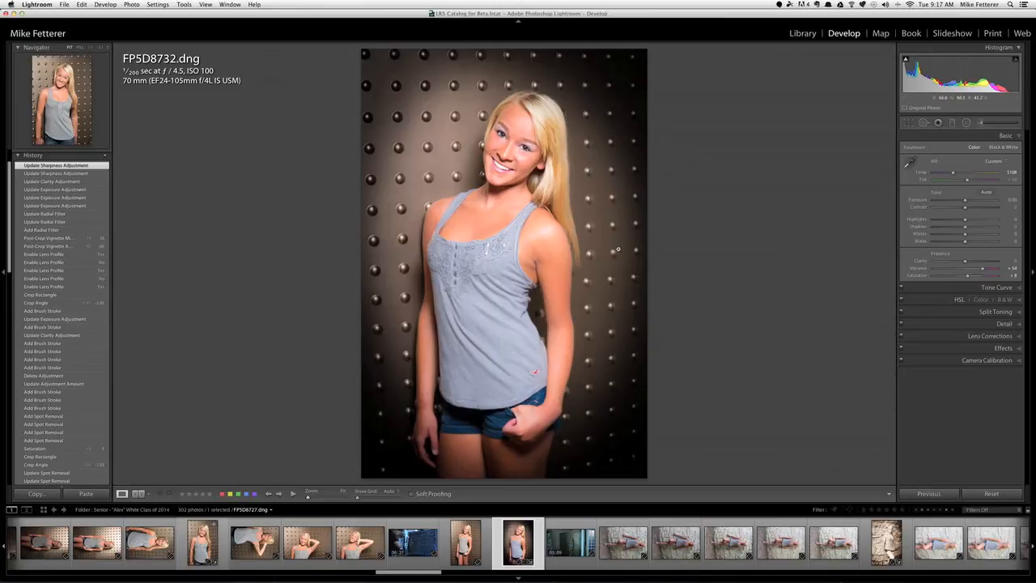
- Start an Adjustment Brush with the Skin Soften (Low) effect for a 1:1 close-up of the face
{"action": "left_click", "coordinate": [511, 143]}
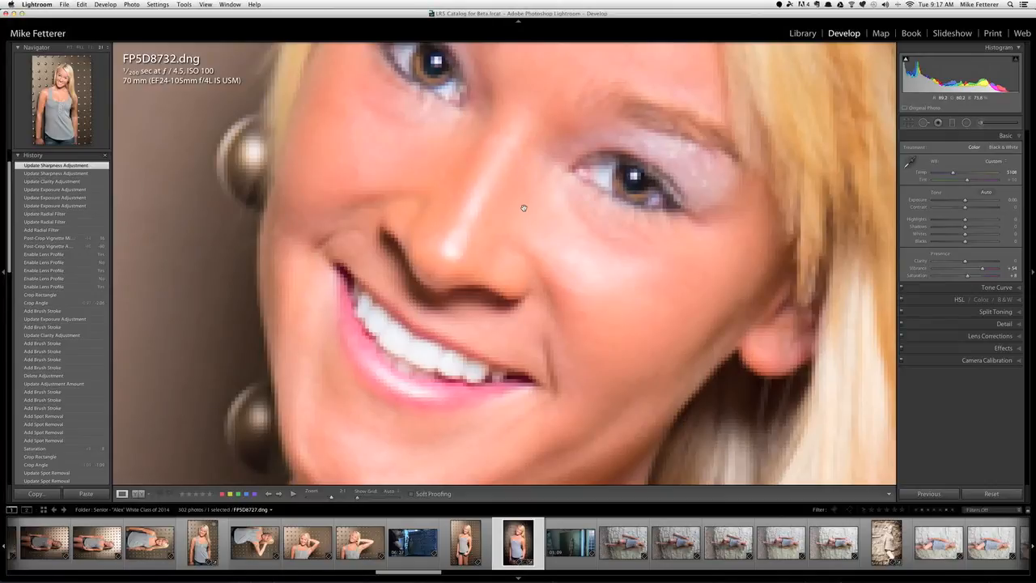
{"action": "left_click", "coordinate": [91, 49]}
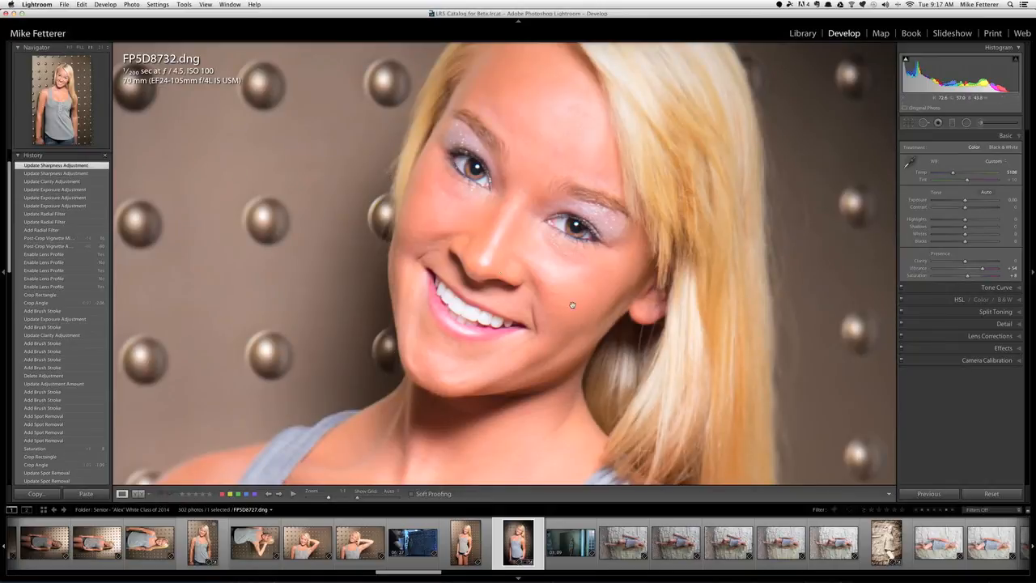
{"action": "scroll", "coordinate": [574, 325], "scroll_direction": "up", "scroll_amount": 1}
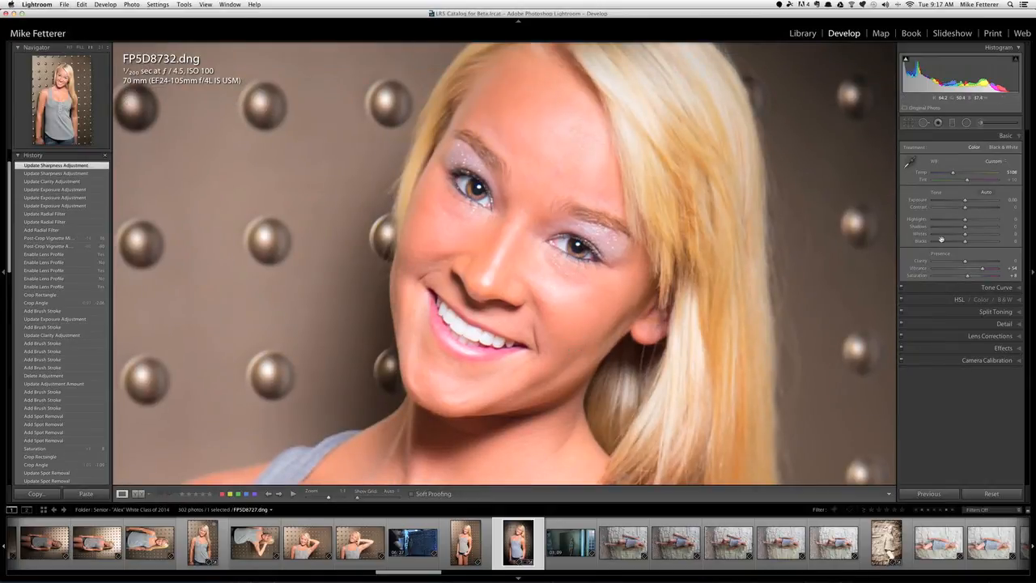
{"action": "left_click", "coordinate": [981, 123]}
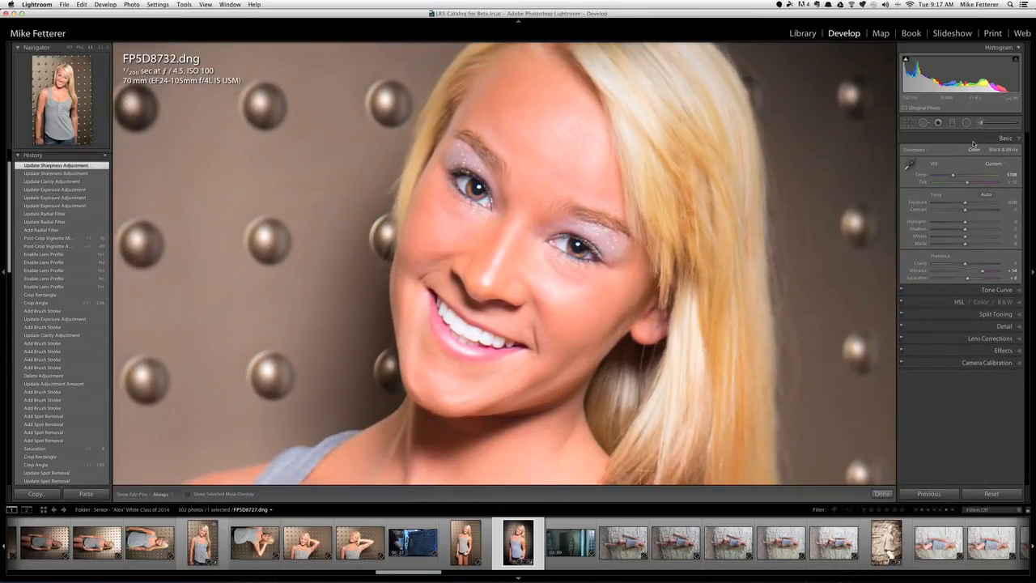
{"action": "left_click", "coordinate": [945, 149]}
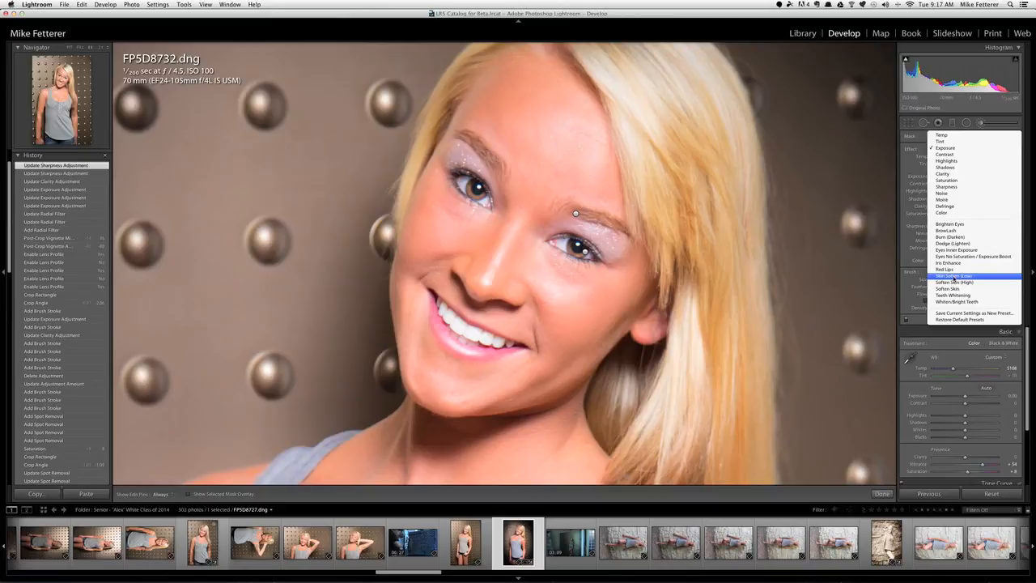
{"action": "left_click", "coordinate": [953, 276]}
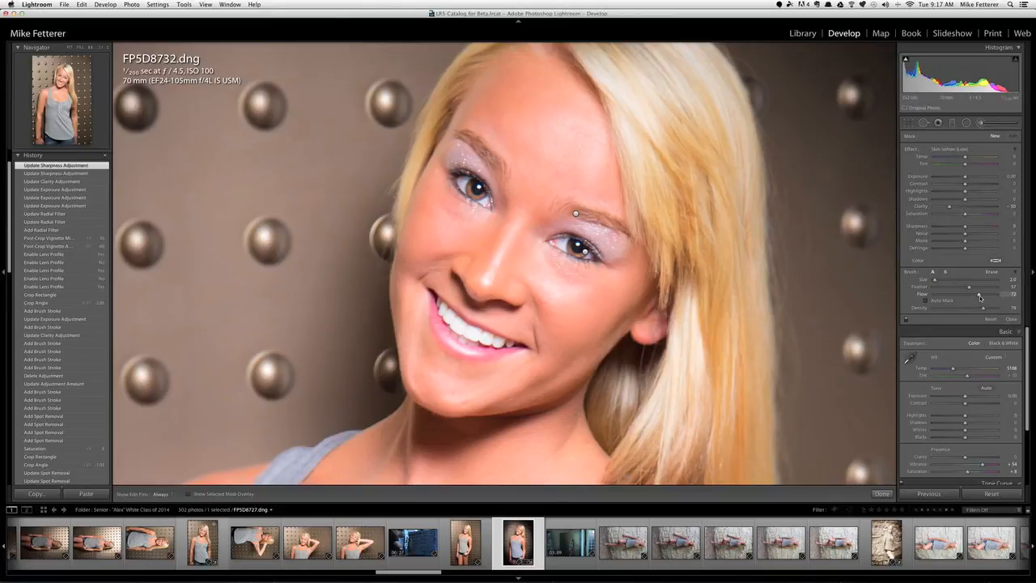
- Lower the brush flow to about 53, paint Skin Soften (Low) over the facial skin, and check the coverage with the mask overlay
{"action": "left_click_drag", "start_coordinate": [980, 296], "coordinate": [966, 297]}
{"action": "key", "text": "h"}
{"action": "left_click_drag", "start_coordinate": [487, 100], "coordinate": [270, 418]}
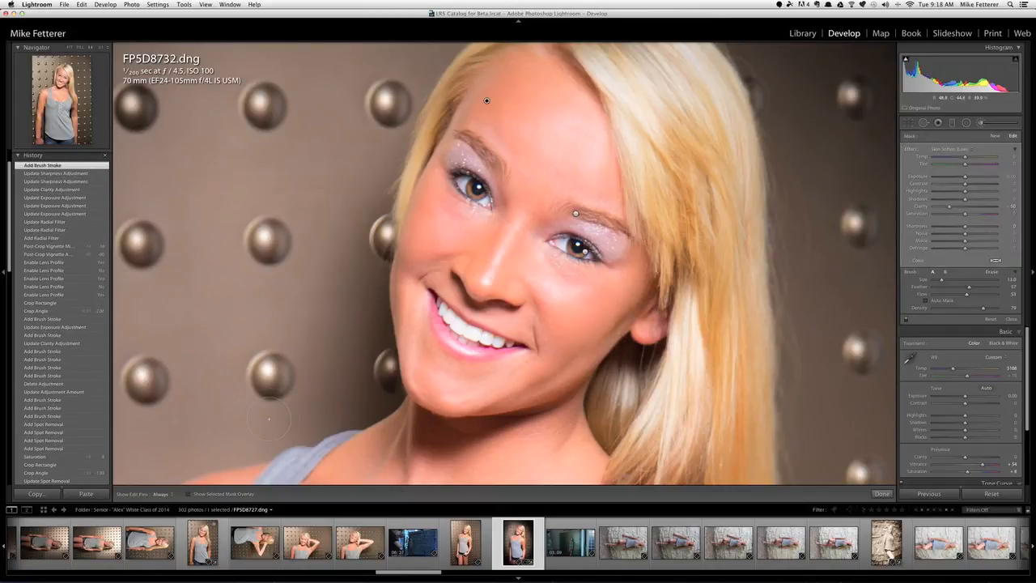
{"action": "key", "text": "o"}
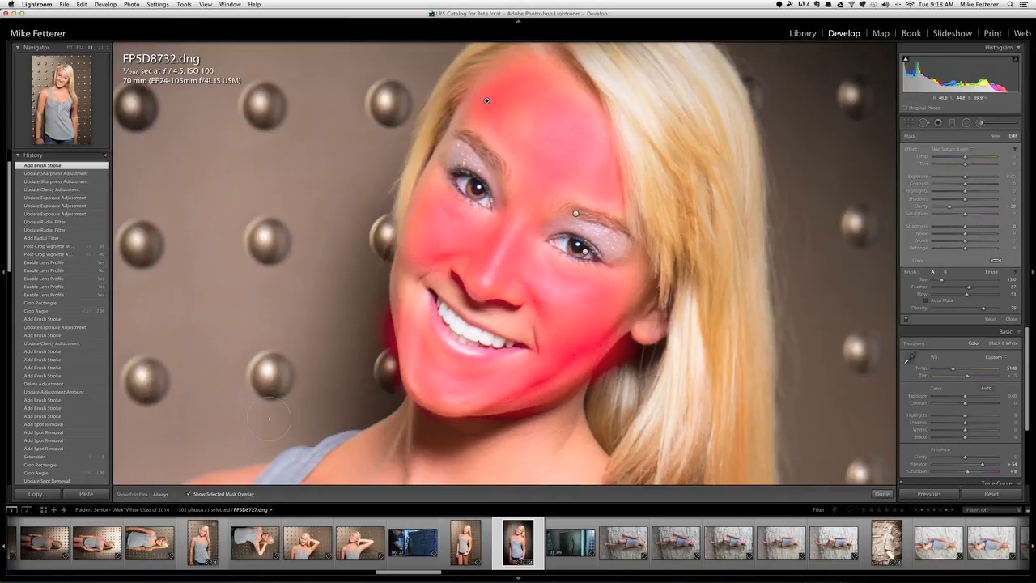
{"action": "key", "text": "o"}
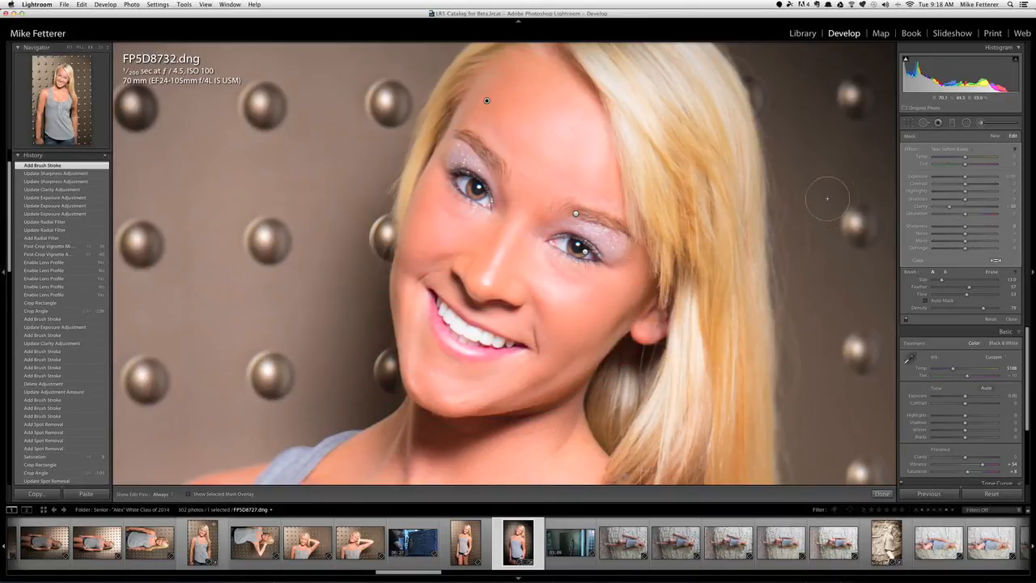
- Heal the small spot just below the nose and close Spot Removal
{"action": "left_click", "coordinate": [923, 123]}
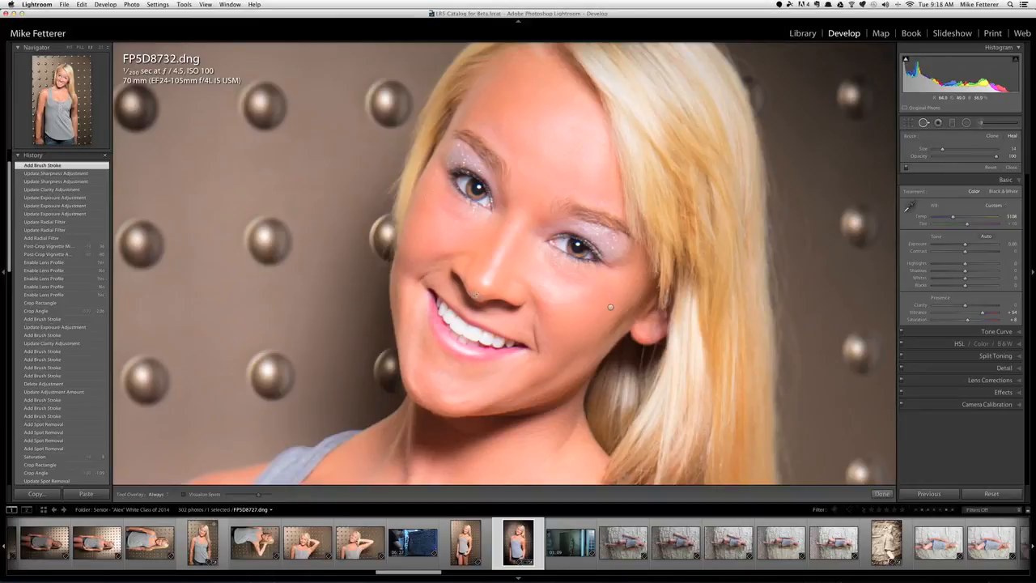
{"action": "left_click", "coordinate": [476, 293]}
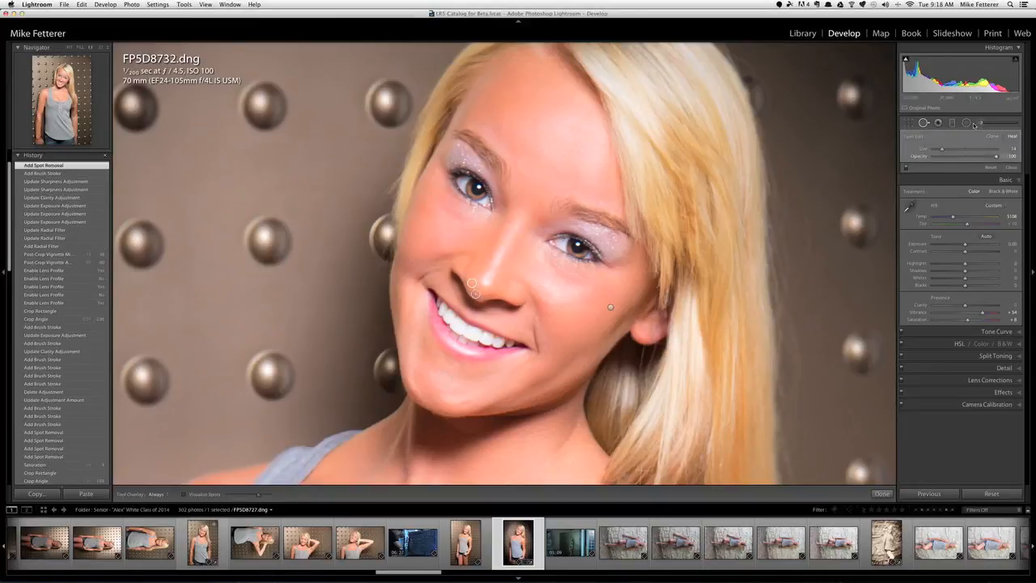
{"action": "left_click", "coordinate": [923, 122]}
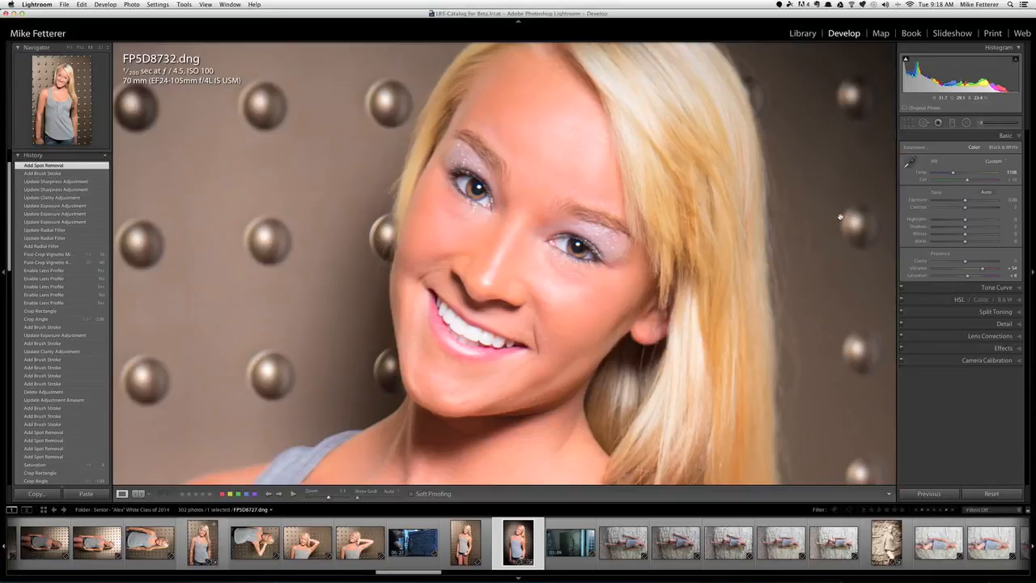
- Start a new Adjustment Brush with the Clarity effect and paint down the hair beside the face in a close-up
{"action": "left_click", "coordinate": [710, 251]}
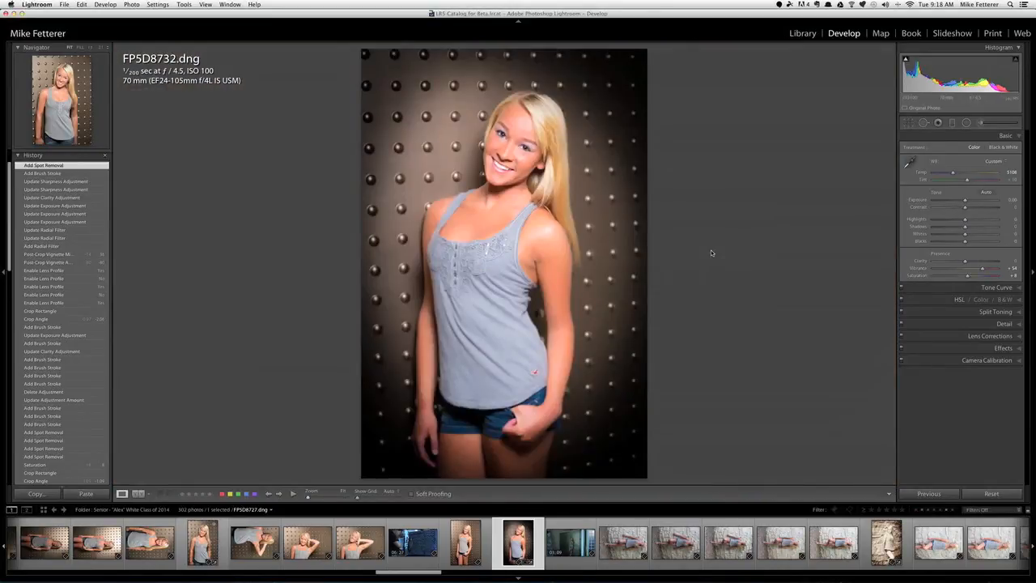
{"action": "left_click", "coordinate": [541, 117]}
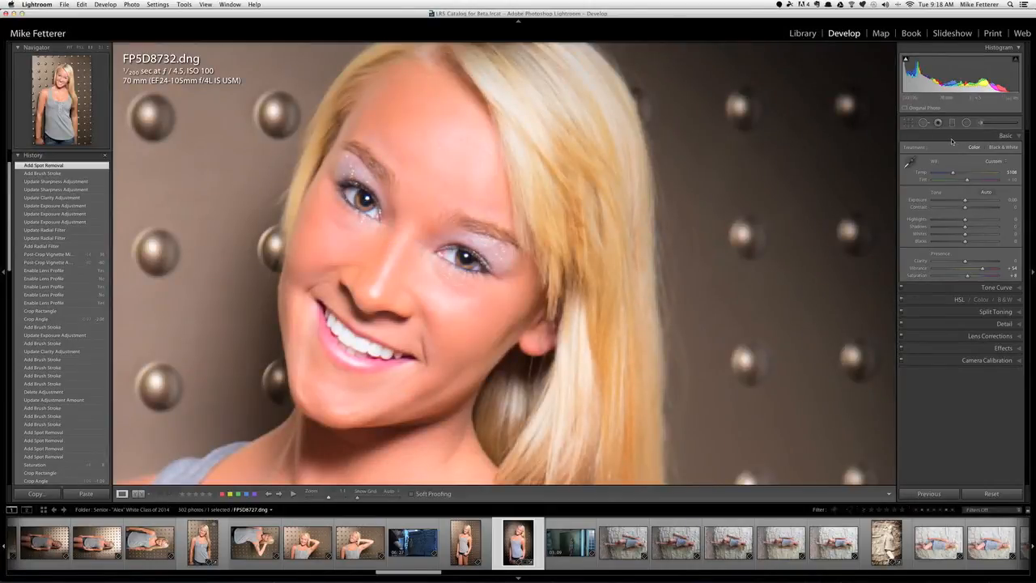
{"action": "left_click", "coordinate": [980, 122]}
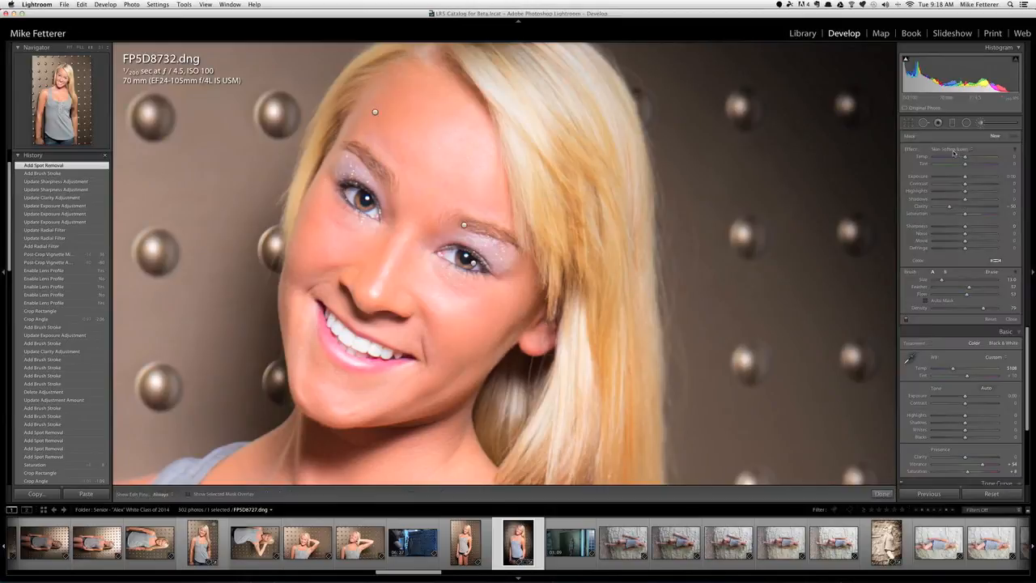
{"action": "left_click", "coordinate": [953, 152]}
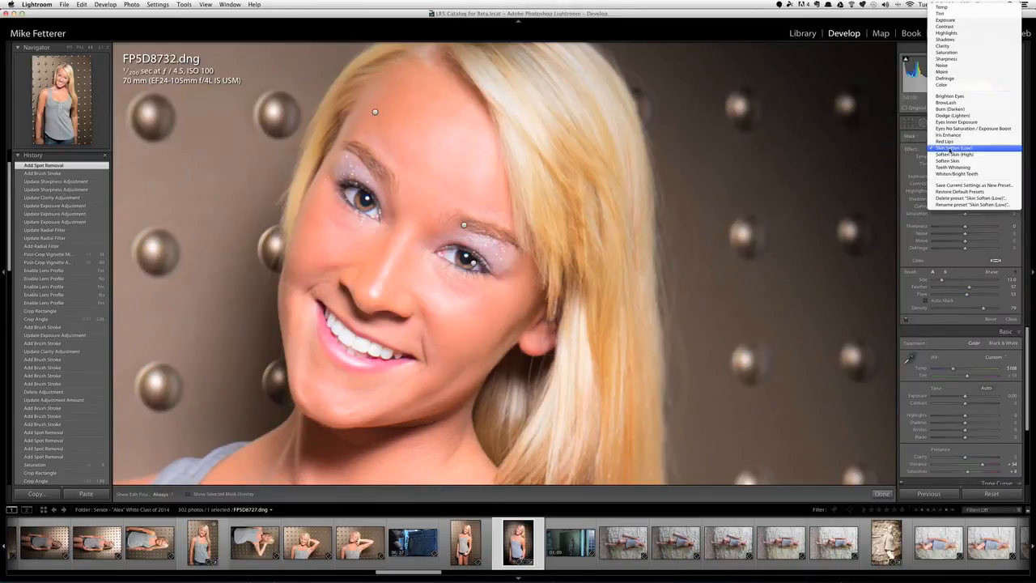
{"action": "left_click", "coordinate": [945, 46]}
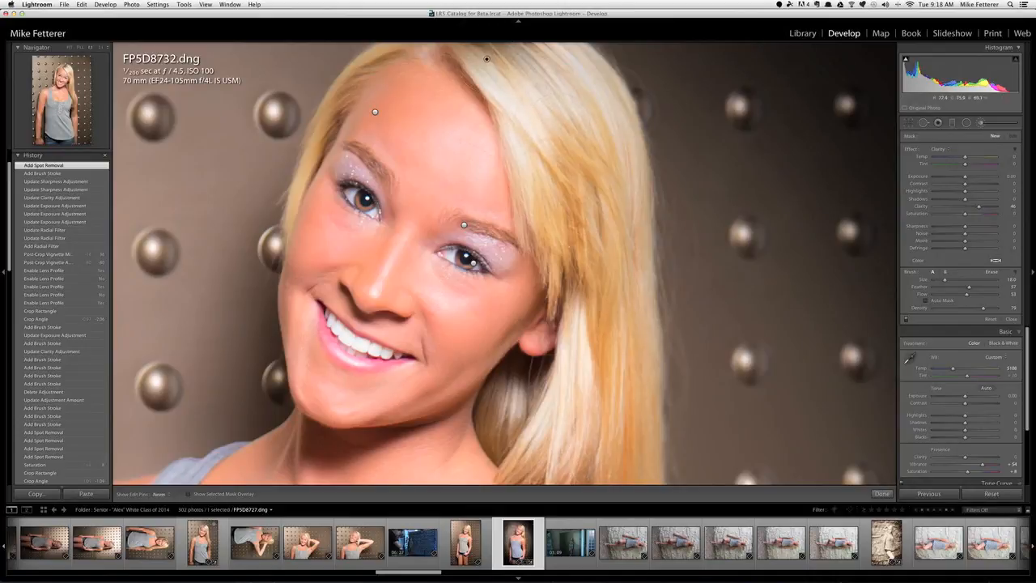
{"action": "key", "text": "h"}
{"action": "left_click_drag", "start_coordinate": [486, 59], "coordinate": [571, 332]}
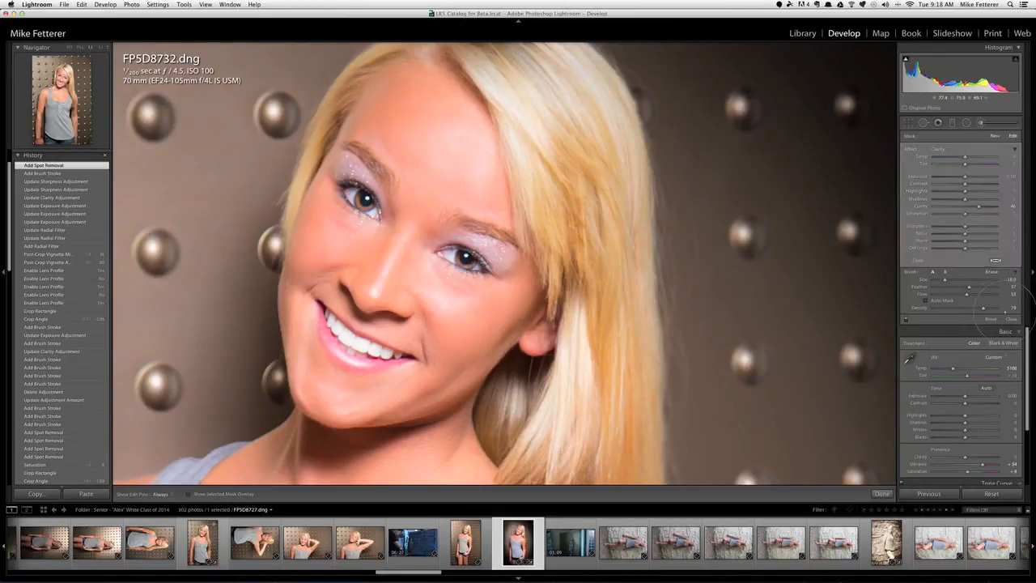
- Raise the brush flow to about 80, increase the hair adjustment's clarity, and paint more of the hair
{"action": "left_click_drag", "start_coordinate": [989, 299], "coordinate": [983, 295]}
{"action": "left_click_drag", "start_coordinate": [980, 208], "coordinate": [985, 208]}
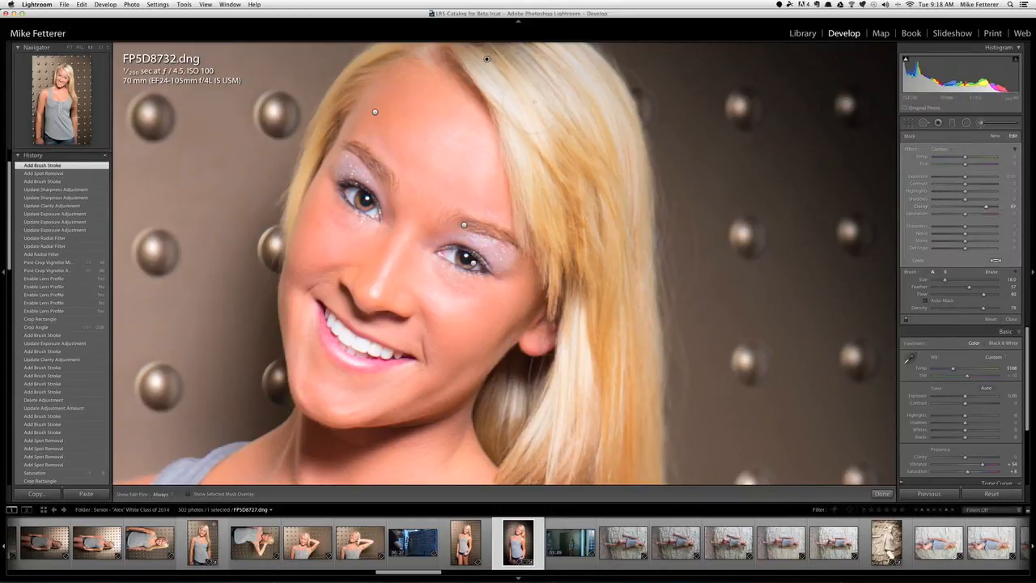
{"action": "key", "text": "h"}
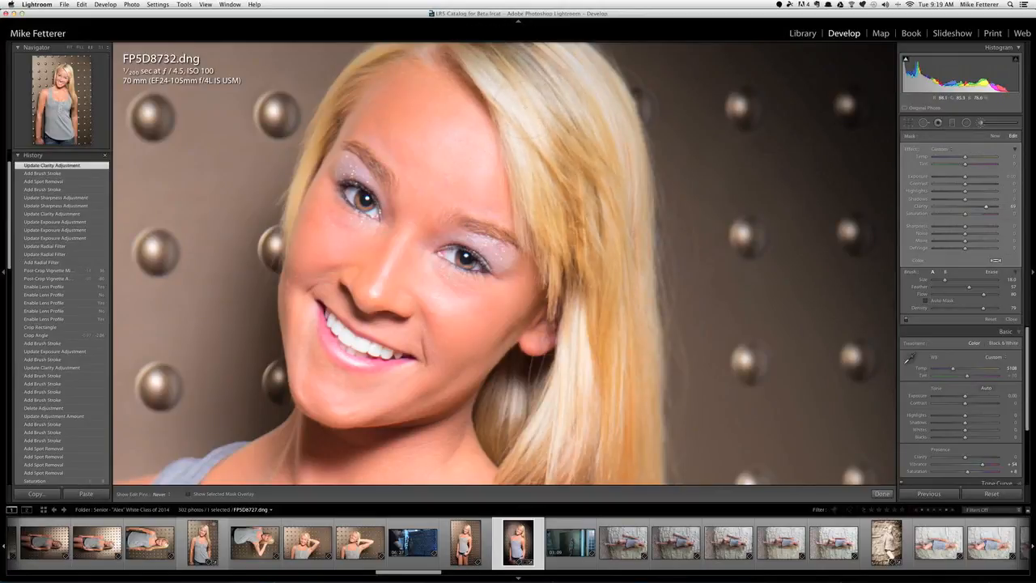
{"action": "key", "text": "h"}
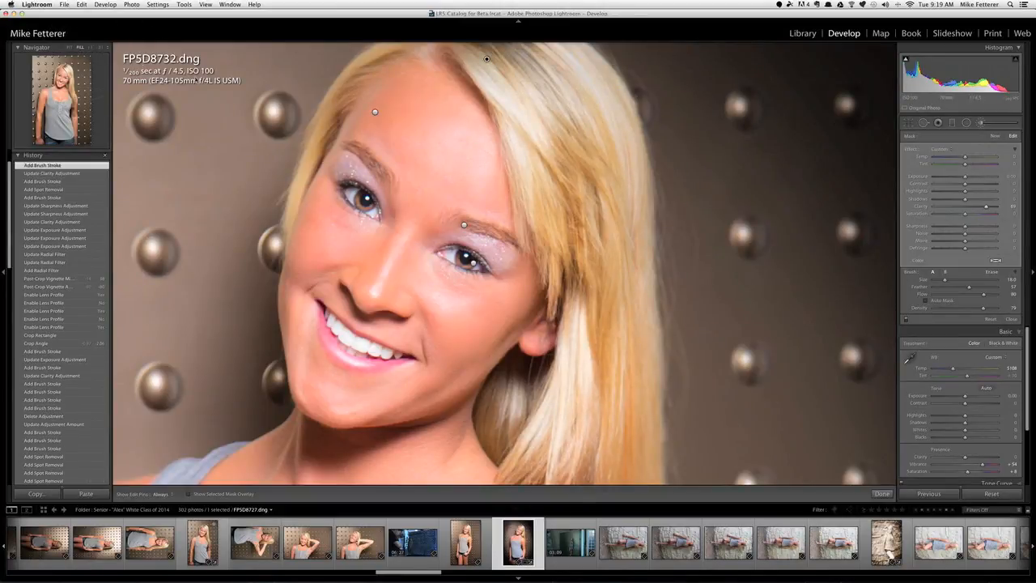
- Extend the clarity adjustment over the rest of the hair and the crown, using progressively smaller brush sizes
{"action": "left_click", "coordinate": [80, 48]}
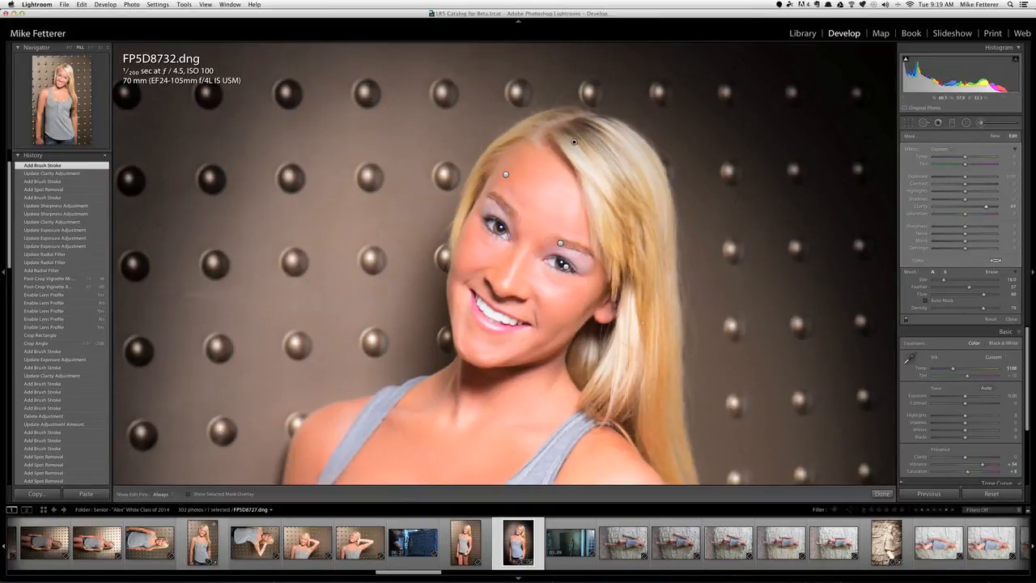
{"action": "key", "text": "bracketright"}
{"action": "key", "text": "h"}
{"action": "mouse_move", "coordinate": [635, 174]}
{"action": "left_mouse_down"}
{"action": "mouse_move", "coordinate": [619, 150]}
{"action": "mouse_move", "coordinate": [569, 124]}
{"action": "left_mouse_up"}
{"action": "key", "text": "bracketleft"}
{"action": "key", "text": "bracketleft"}
{"action": "key", "text": "bracketleft"}
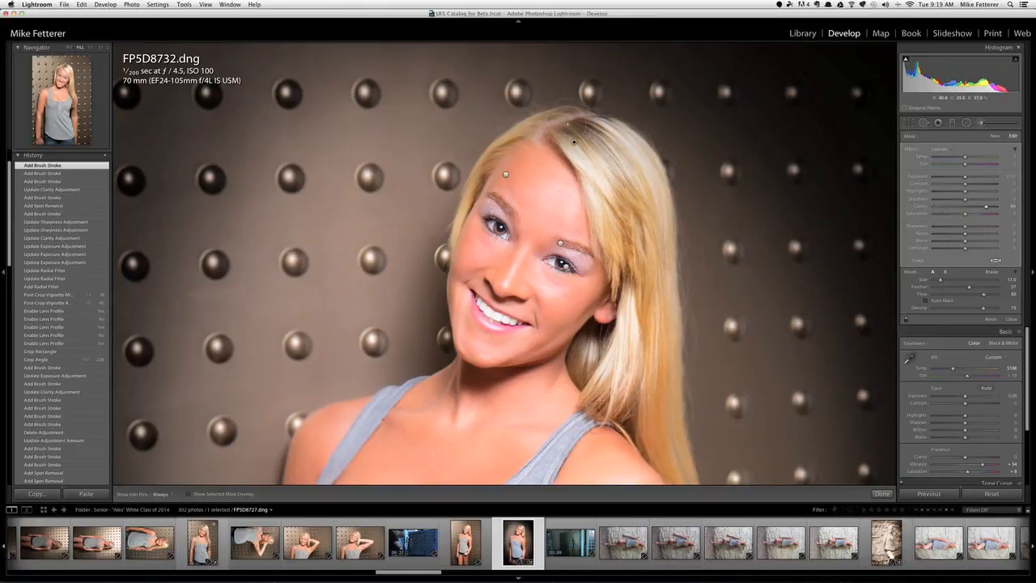
{"action": "key", "text": "h"}
{"action": "key", "text": "bracketleft"}
{"action": "left_click", "coordinate": [646, 137]}
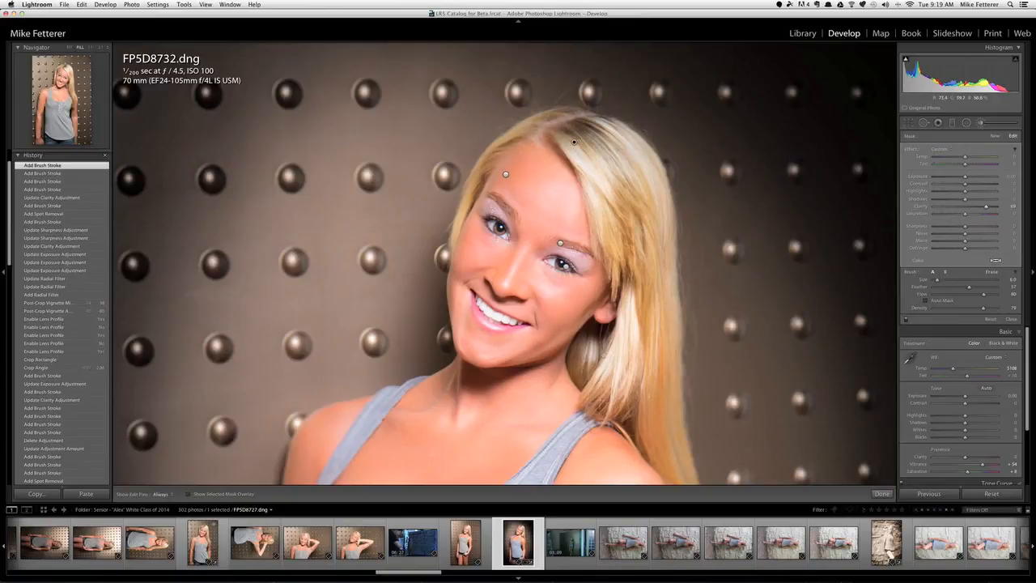
- Apply the Clarity effect to the active brush adjustment, paint over the denim shorts, and close the Adjustment Brush
{"action": "scroll", "coordinate": [603, 246], "scroll_direction": "down", "scroll_amount": 3}
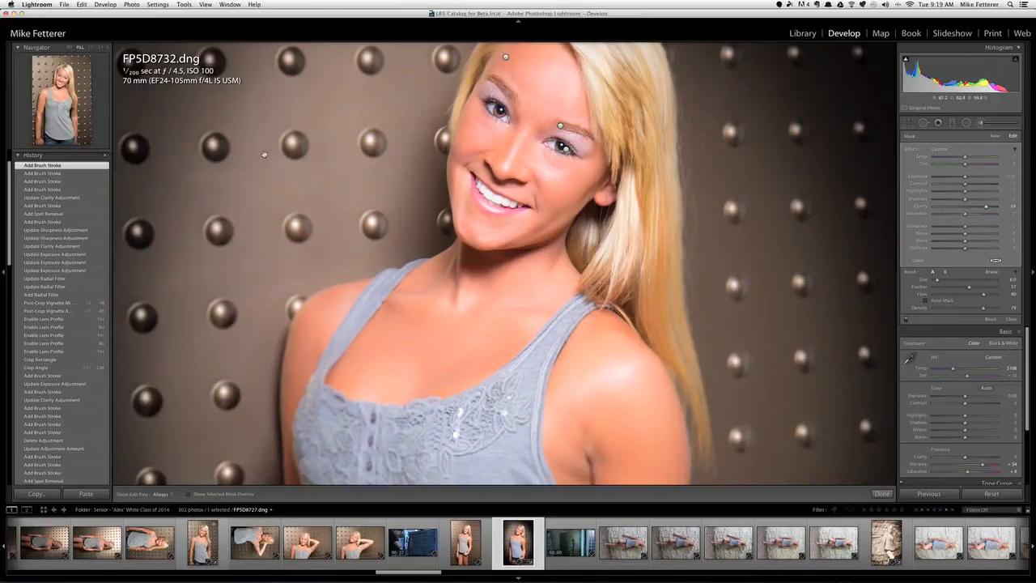
{"action": "left_click", "coordinate": [70, 47]}
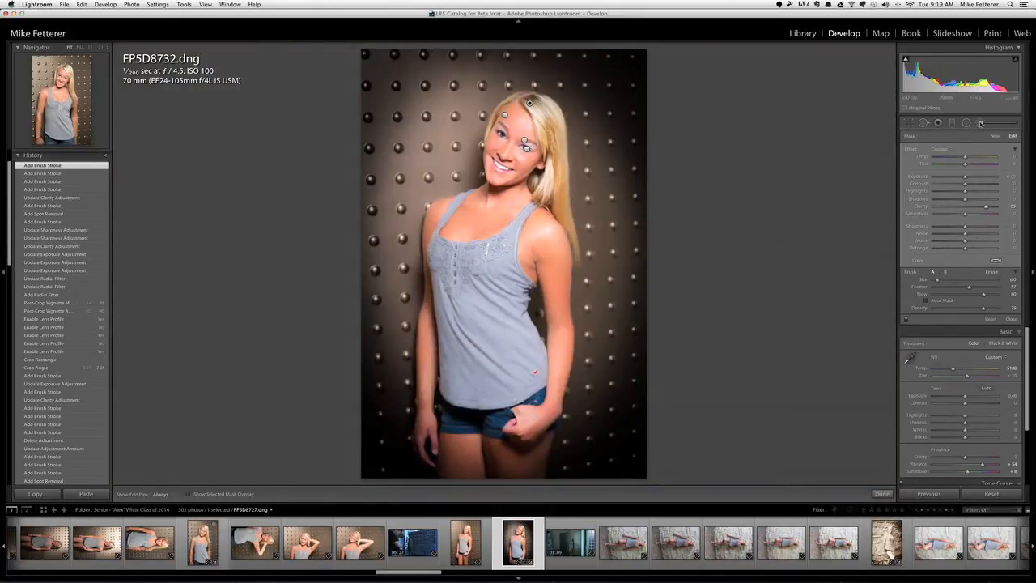
{"action": "key", "text": "h"}
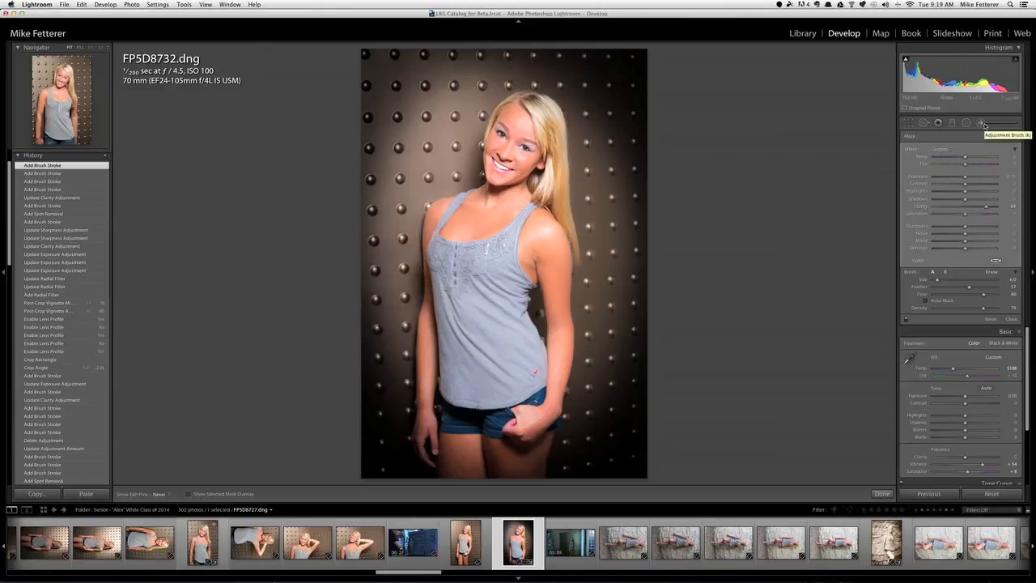
{"action": "left_click", "coordinate": [942, 151]}
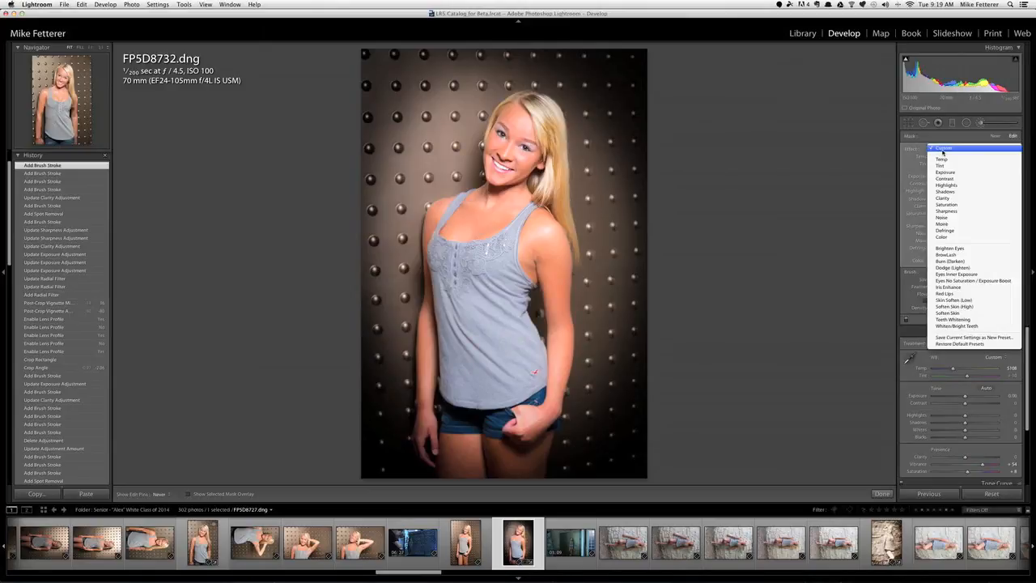
{"action": "left_click", "coordinate": [943, 198]}
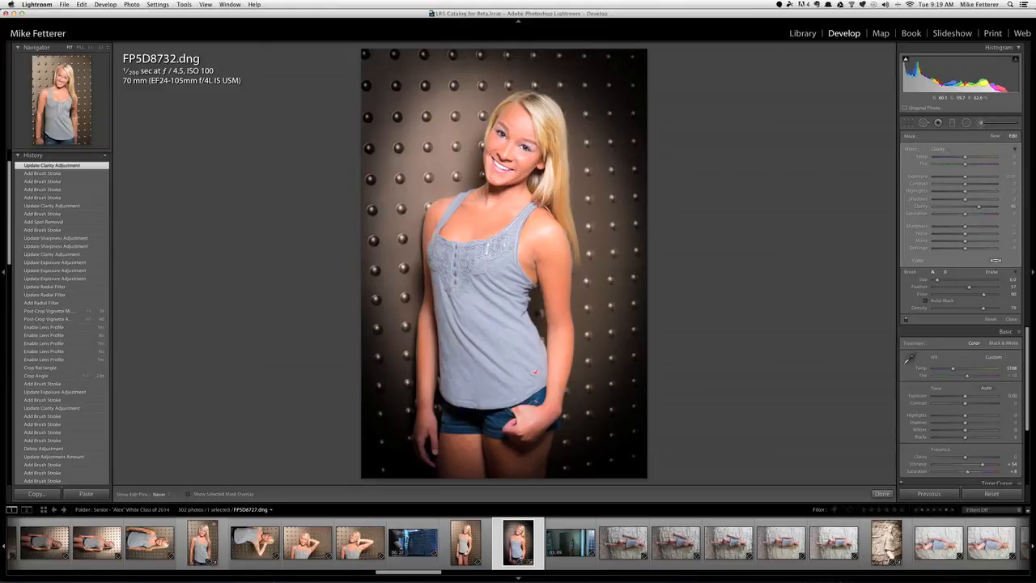
{"action": "mouse_move", "coordinate": [485, 388]}
{"action": "left_mouse_down"}
{"action": "mouse_move", "coordinate": [491, 457]}
{"action": "mouse_move", "coordinate": [477, 421]}
{"action": "left_mouse_up"}
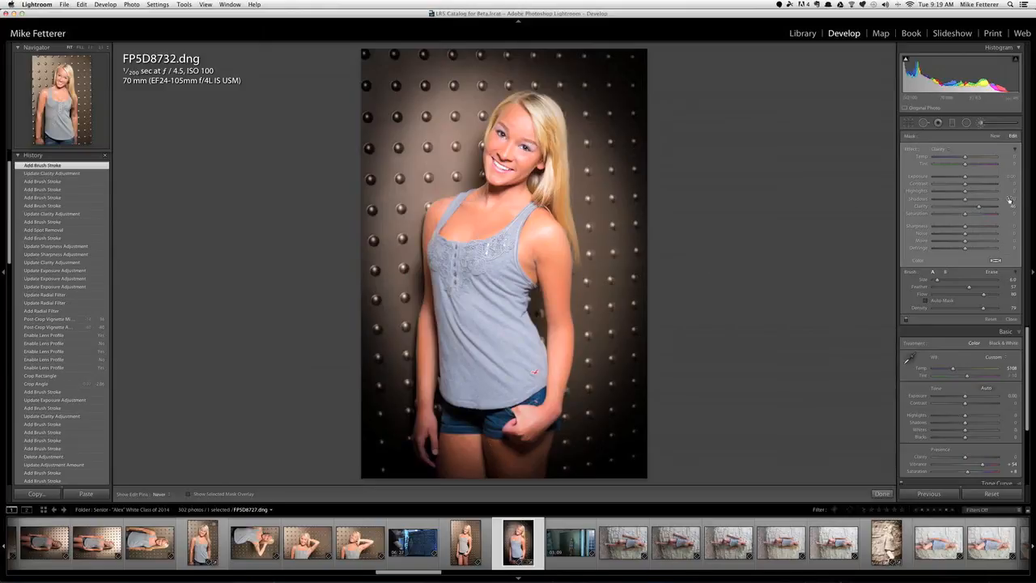
{"action": "left_click", "coordinate": [982, 124]}
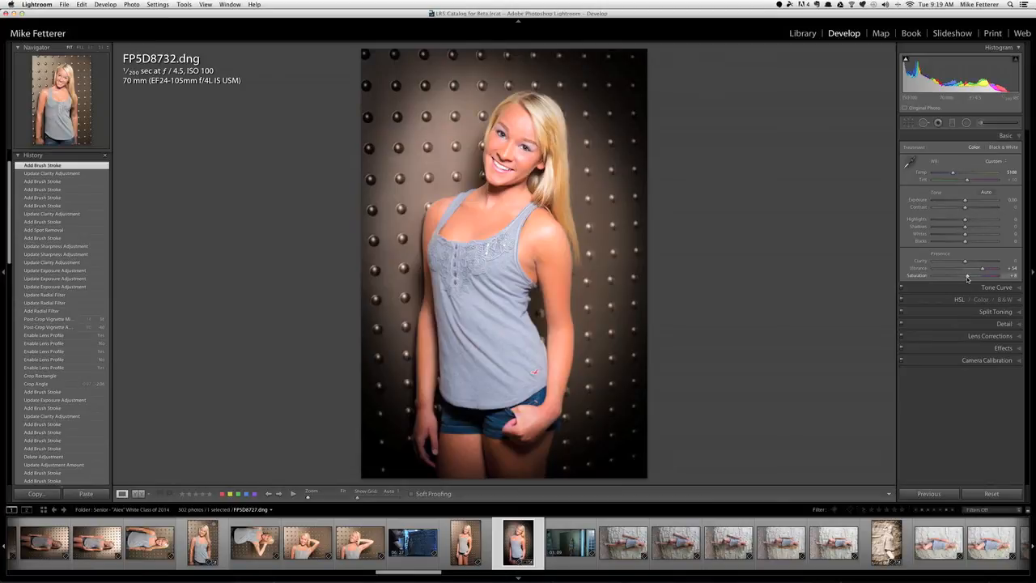
- Set the photo's saturation to +16 and cool its color temperature to 4842
{"action": "left_click_drag", "start_coordinate": [967, 278], "coordinate": [968, 276]}
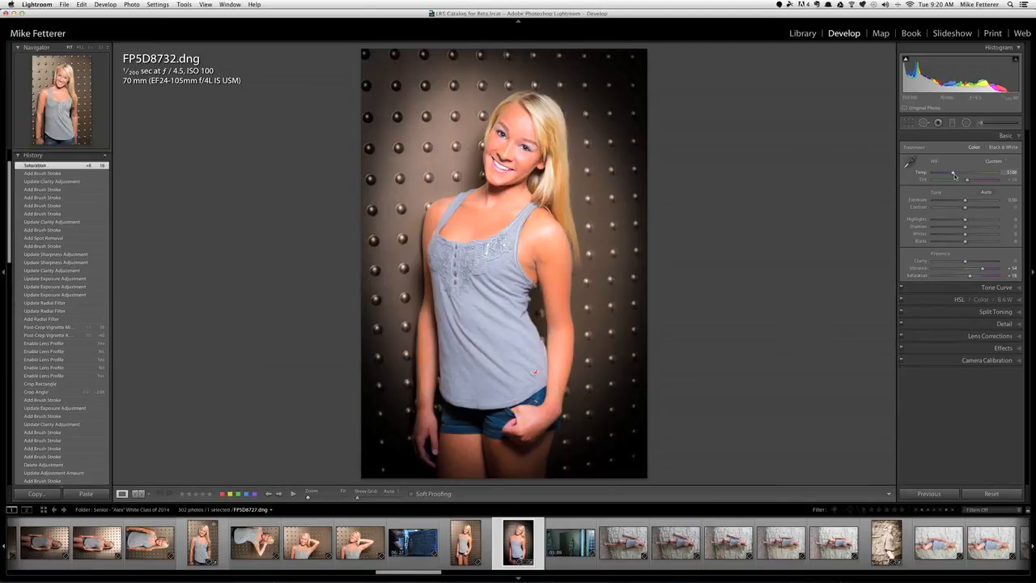
{"action": "left_click_drag", "start_coordinate": [954, 174], "coordinate": [948, 173]}
{"action": "left_click_drag", "start_coordinate": [948, 173], "coordinate": [951, 172]}
{"action": "left_click_drag", "start_coordinate": [951, 172], "coordinate": [951, 172]}
- Compare the original and retouched portrait side by side in the Before and After view
{"action": "left_click", "coordinate": [137, 494]}
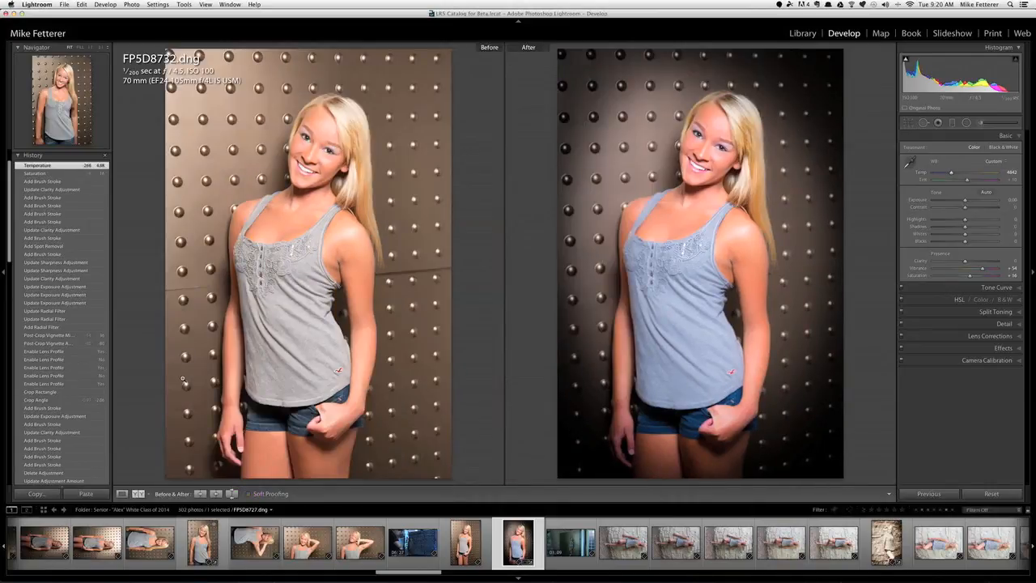